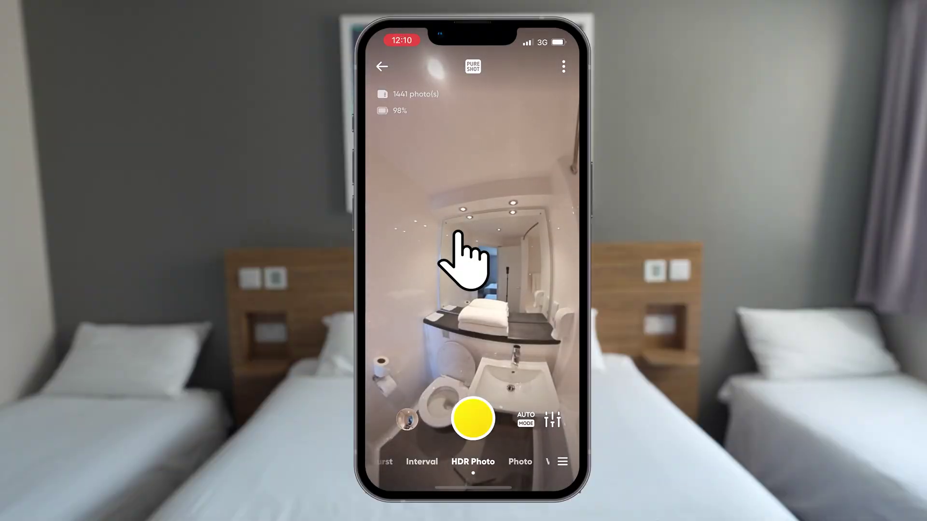
Step: Configure HDR Photo for 5-shot AEB spaced ±2 EV, with white balance on Auto
{"action": "left_click", "coordinate": [473, 460]}
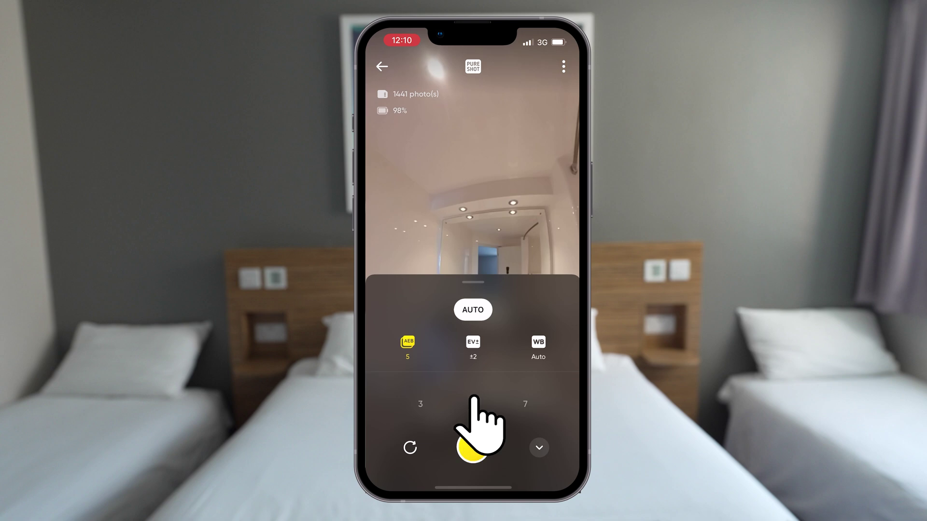
{"action": "left_click", "coordinate": [473, 343]}
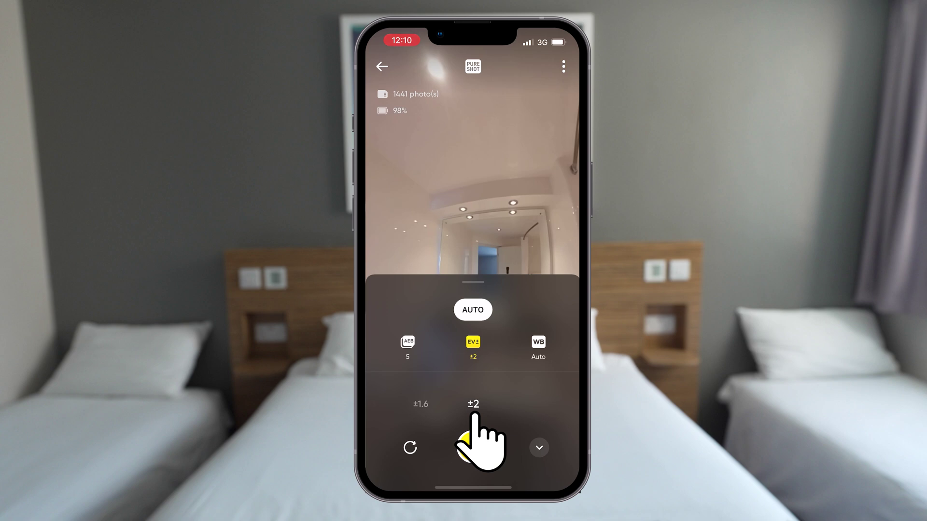
{"action": "left_click", "coordinate": [474, 410]}
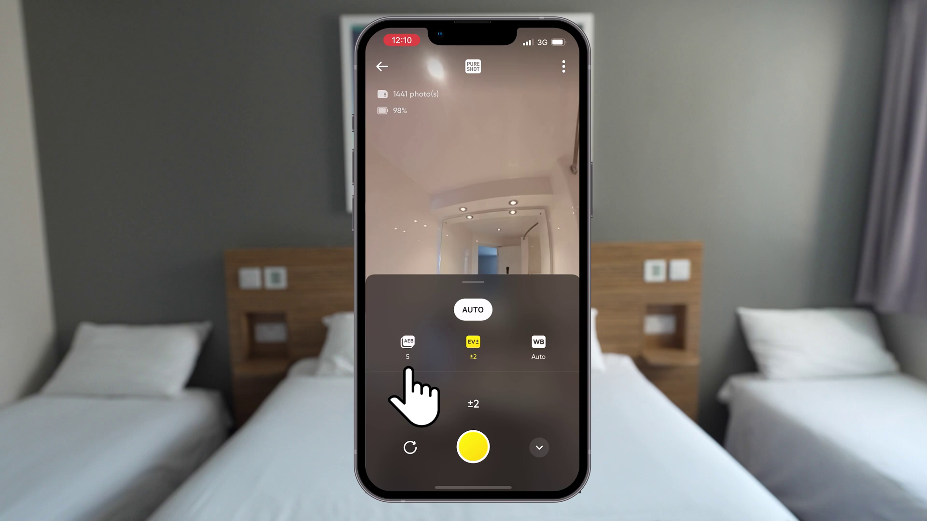
{"action": "left_click", "coordinate": [538, 366]}
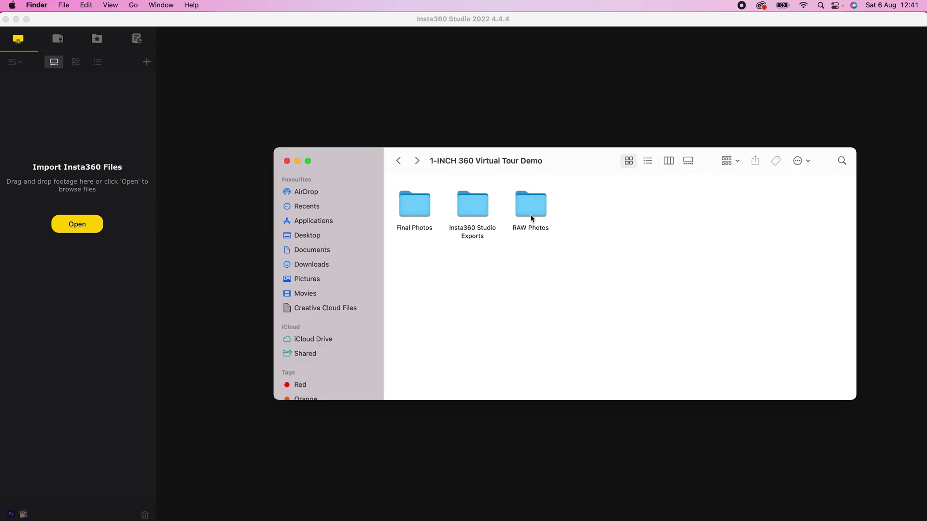
Step: Select the RAW Photos DNGs from the first file through _119.dng and drag them into Insta360 Studio
{"action": "double_click", "coordinate": [531, 213]}
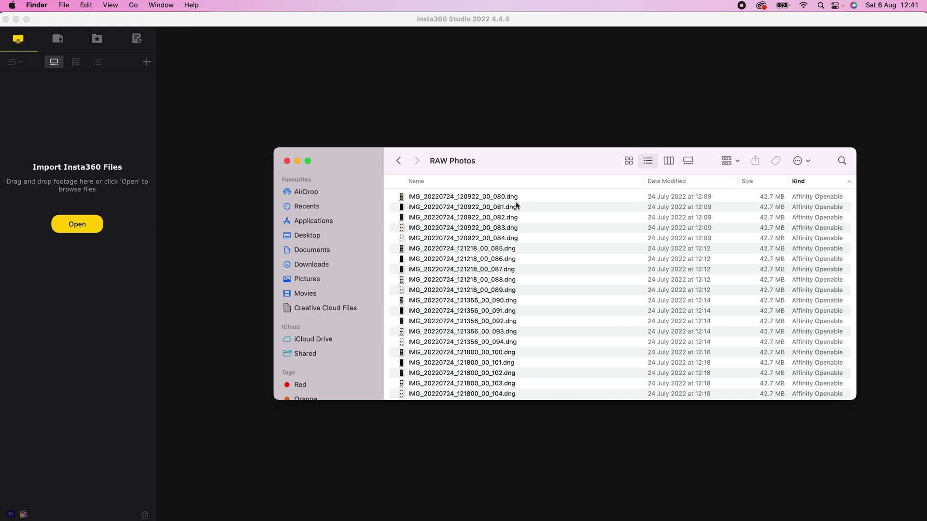
{"action": "left_click", "coordinate": [515, 201]}
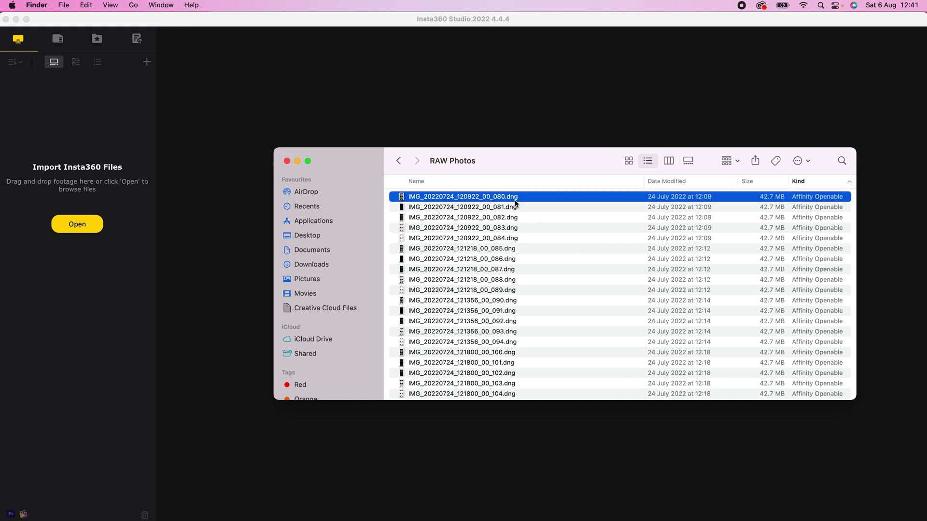
{"action": "left_click", "coordinate": [686, 161]}
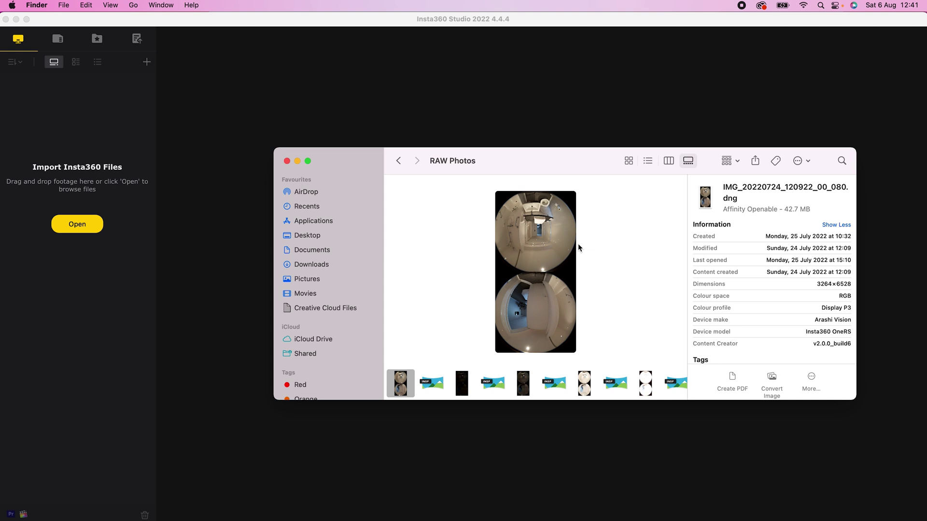
{"action": "left_click", "coordinate": [648, 163]}
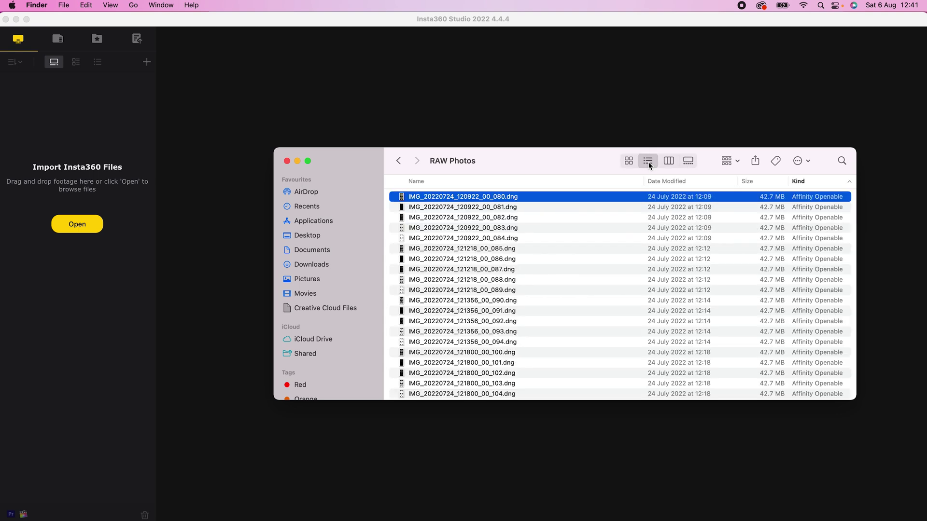
{"action": "scroll", "coordinate": [538, 286], "scroll_direction": "down", "scroll_amount": 6}
{"action": "scroll", "coordinate": [539, 289], "scroll_direction": "down", "scroll_amount": 5}
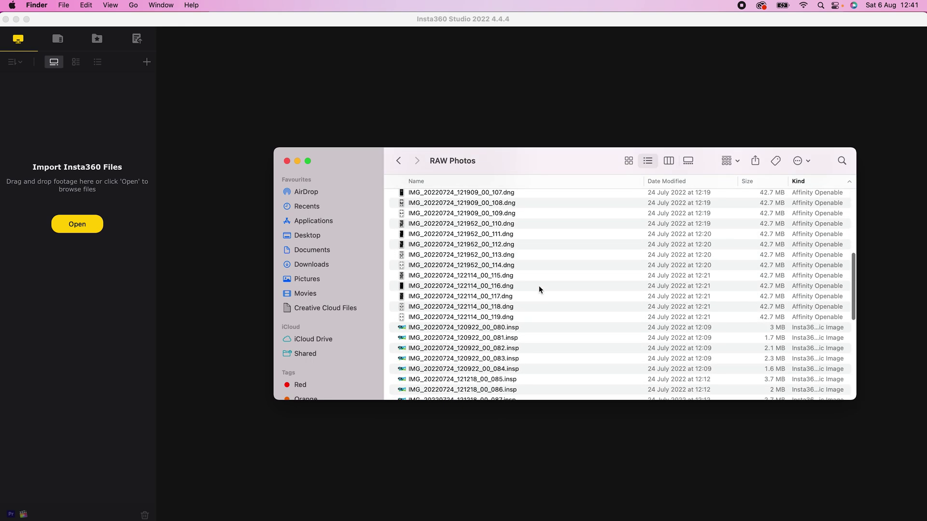
{"action": "left_click", "coordinate": [514, 317], "text": "shift"}
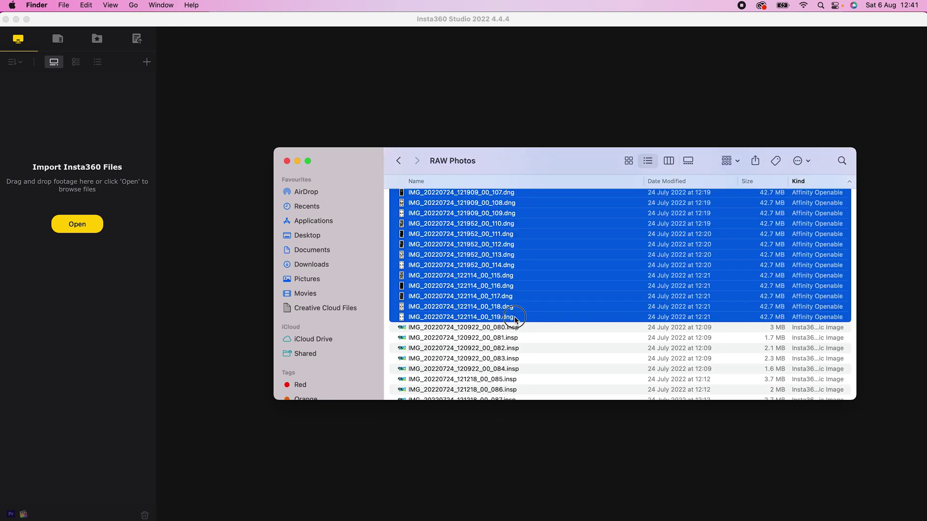
{"action": "left_click_drag", "start_coordinate": [514, 317], "coordinate": [124, 407]}
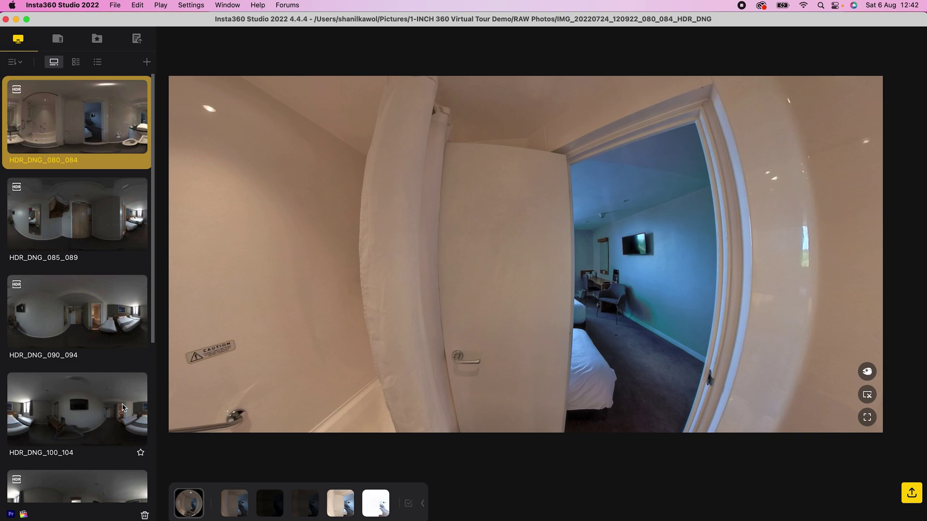
Step: Open HDR_DNG_110_114 and export it to Insta360 Studio Exports, keeping all exposure photos enabled
{"action": "scroll", "coordinate": [122, 408], "scroll_direction": "down", "scroll_amount": 5}
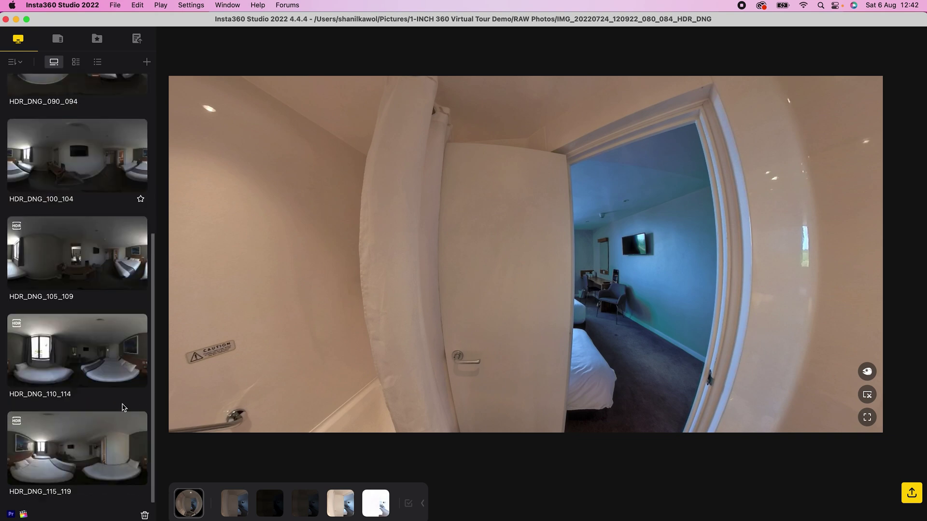
{"action": "left_click", "coordinate": [83, 361]}
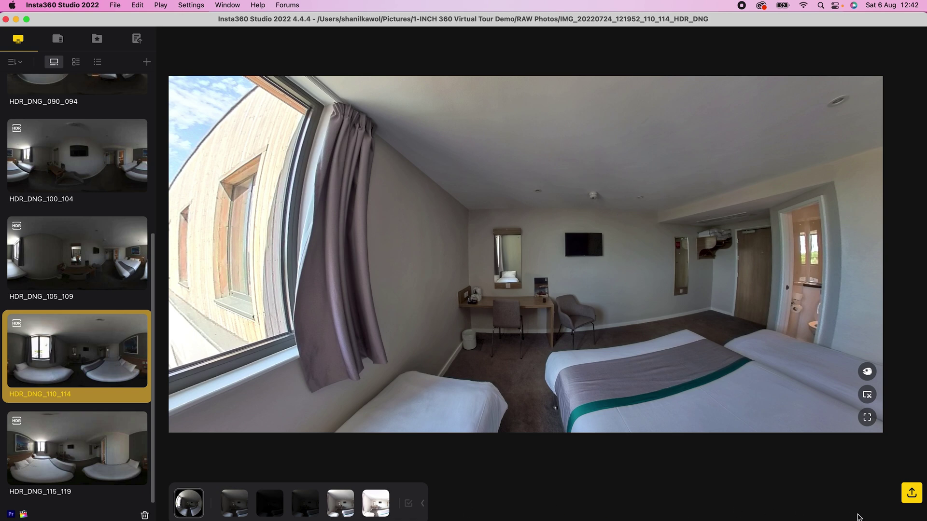
{"action": "left_click", "coordinate": [910, 500]}
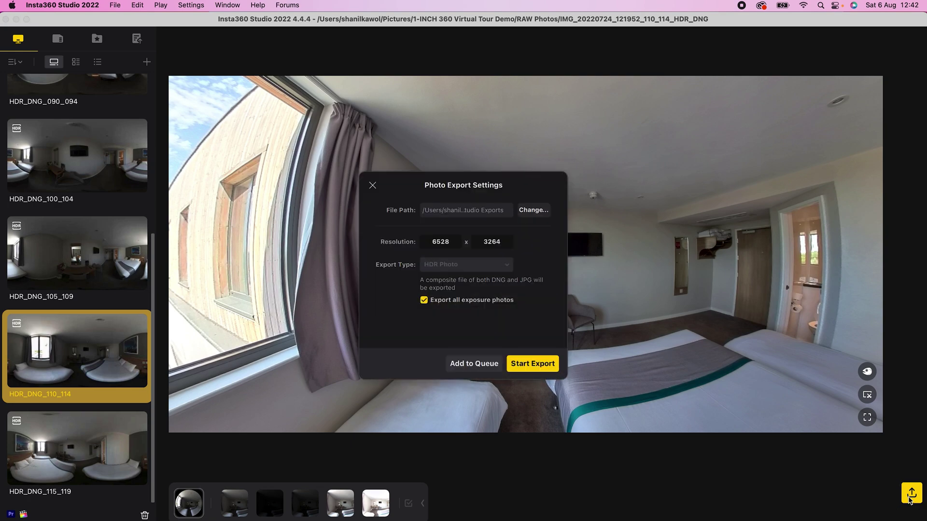
{"action": "left_click", "coordinate": [533, 210]}
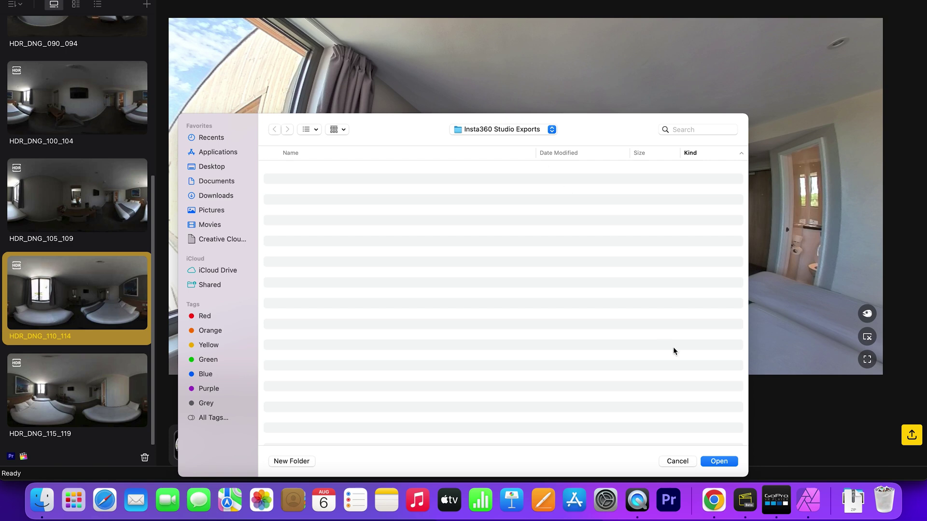
{"action": "left_click", "coordinate": [718, 461]}
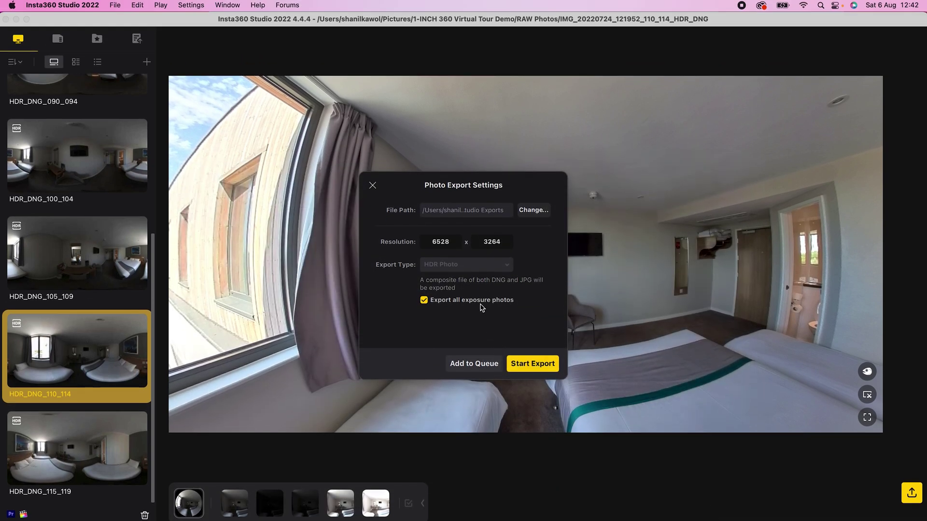
{"action": "left_click", "coordinate": [481, 301]}
{"action": "left_click", "coordinate": [474, 323]}
Step: Start the export, then open the HDR_DNG folder inside Insta360 Studio Exports in Finder
{"action": "left_click", "coordinate": [528, 363]}
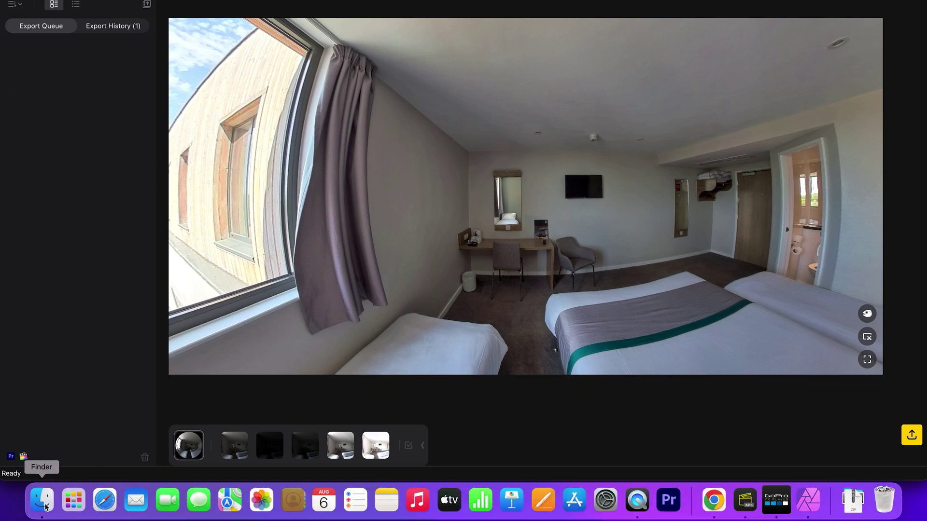
{"action": "left_click", "coordinate": [45, 504]}
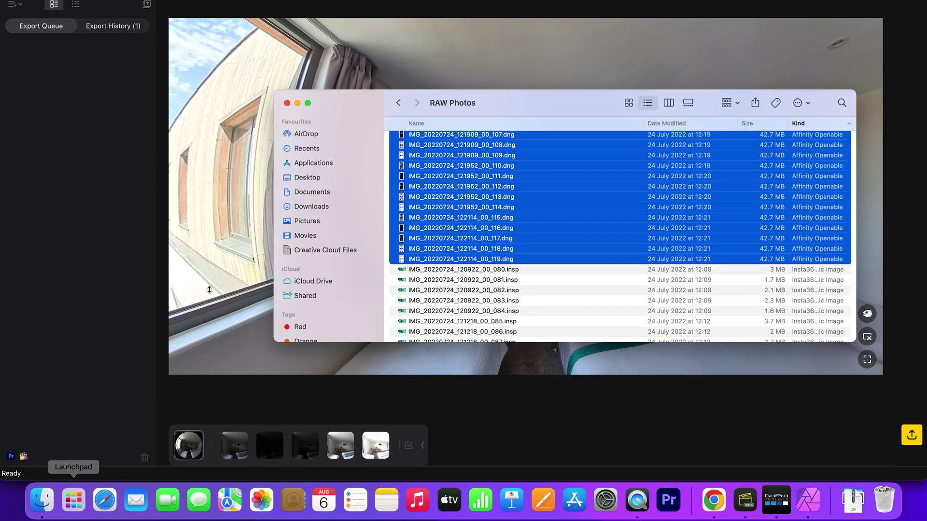
{"action": "left_click", "coordinate": [399, 103]}
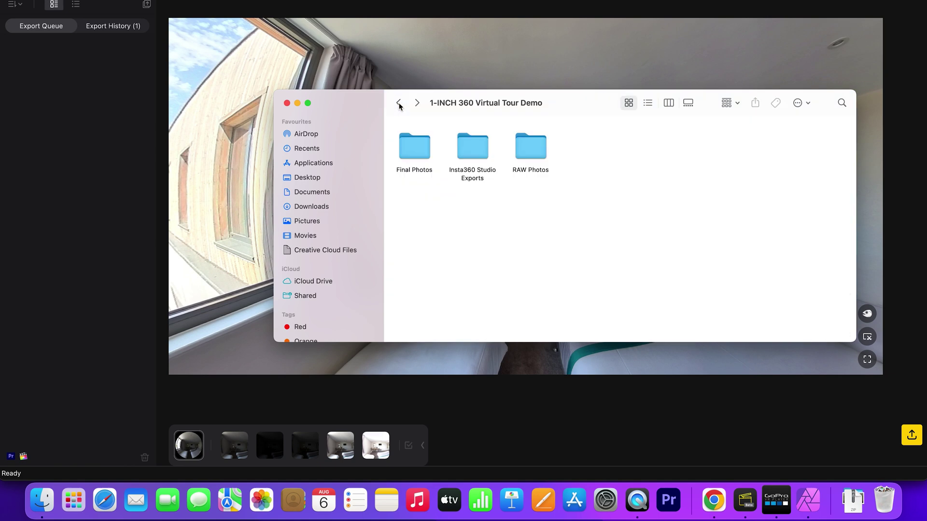
{"action": "double_click", "coordinate": [463, 145]}
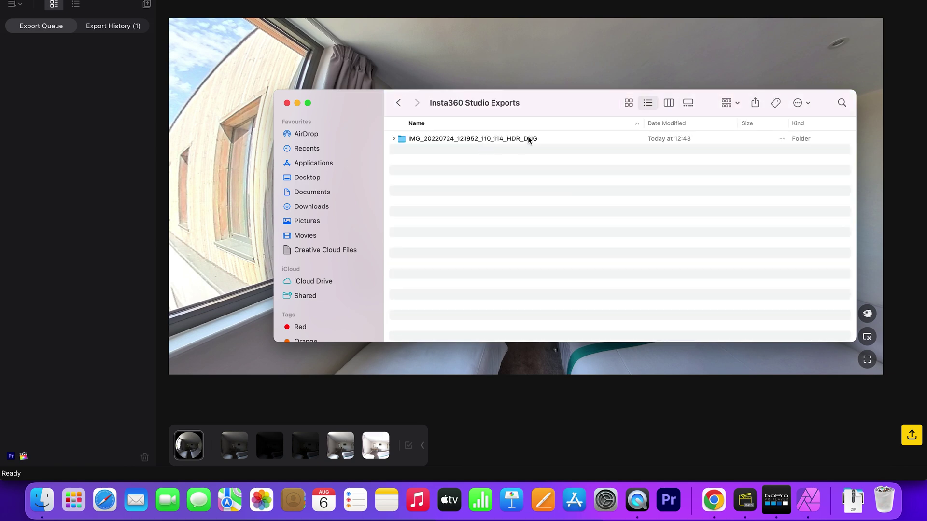
{"action": "left_click", "coordinate": [553, 140]}
{"action": "double_click", "coordinate": [552, 140]}
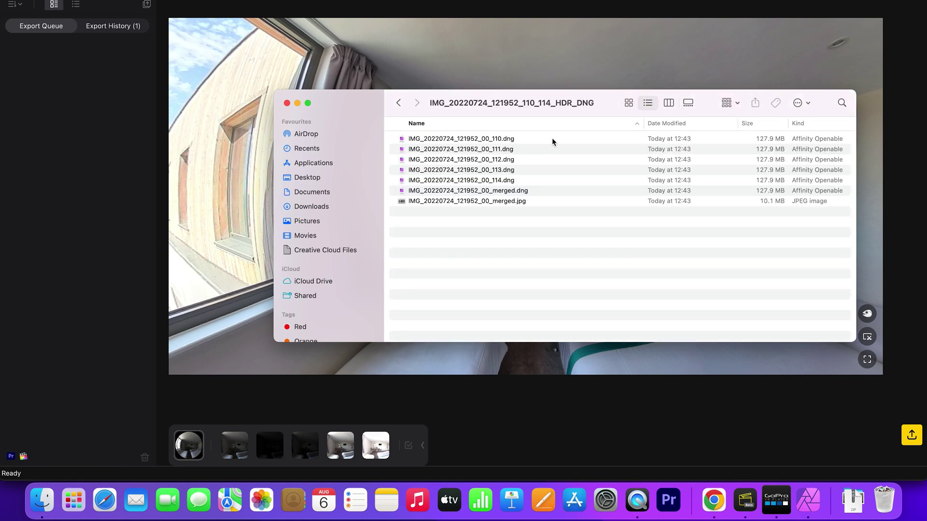
Step: Inspect the five exposure DNGs, the merged.dng and the merged.jpg
{"action": "left_click", "coordinate": [551, 139]}
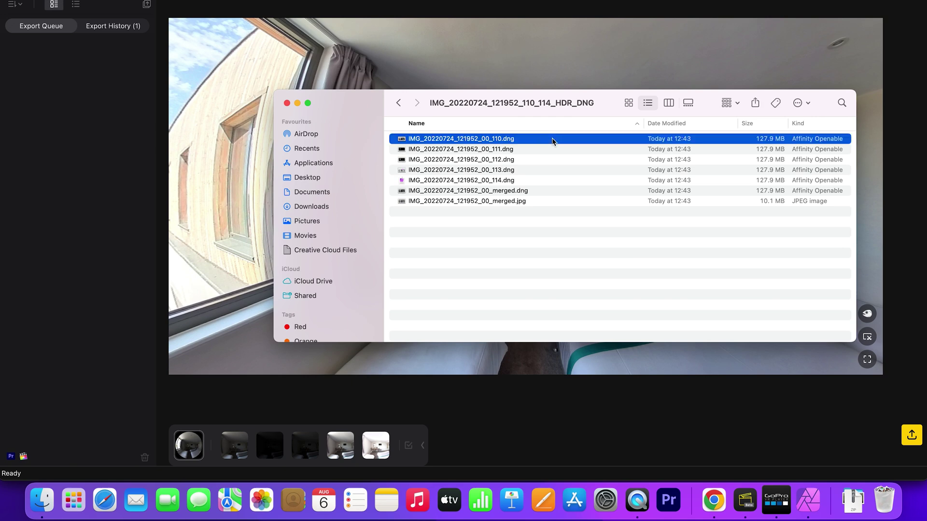
{"action": "left_click", "coordinate": [534, 180], "text": "shift"}
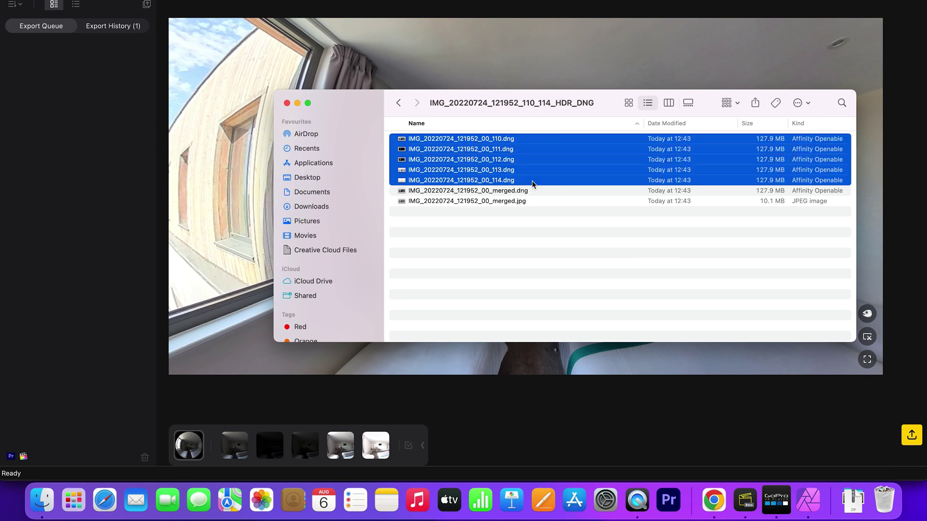
{"action": "left_click", "coordinate": [542, 194]}
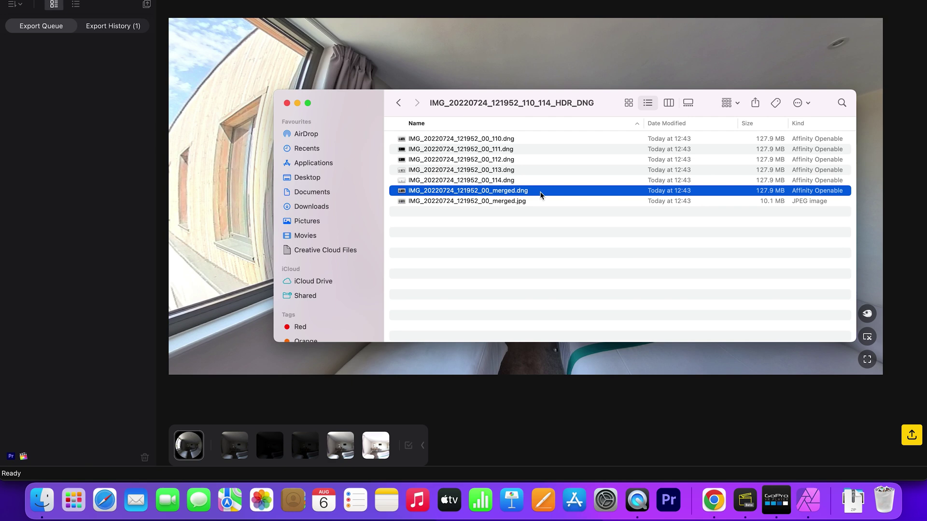
{"action": "left_click", "coordinate": [542, 203]}
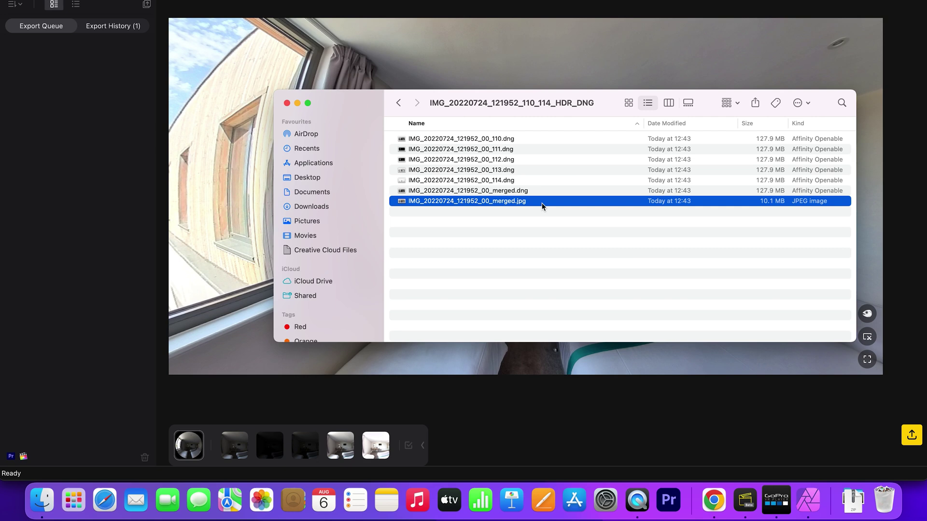
Step: Drag merged.jpg into GoPro VR Player and pan toward the beds and bathroom door
{"action": "left_click", "coordinate": [774, 499]}
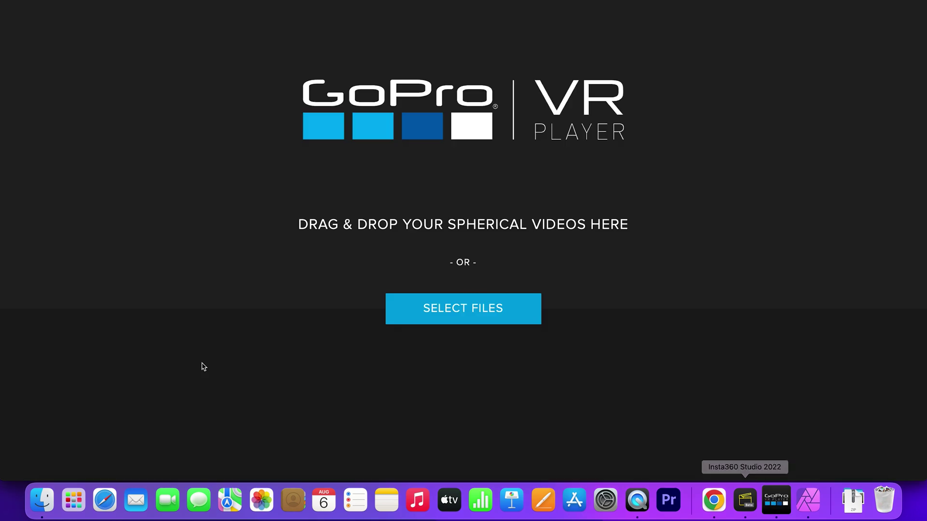
{"action": "left_click", "coordinate": [41, 499]}
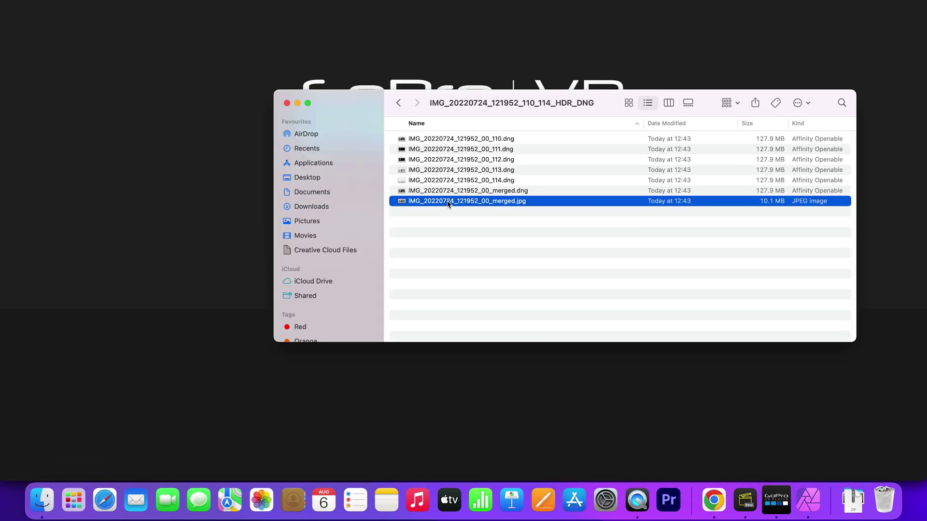
{"action": "left_click_drag", "start_coordinate": [447, 202], "coordinate": [540, 259]}
{"action": "left_click_drag", "start_coordinate": [181, 264], "coordinate": [405, 249]}
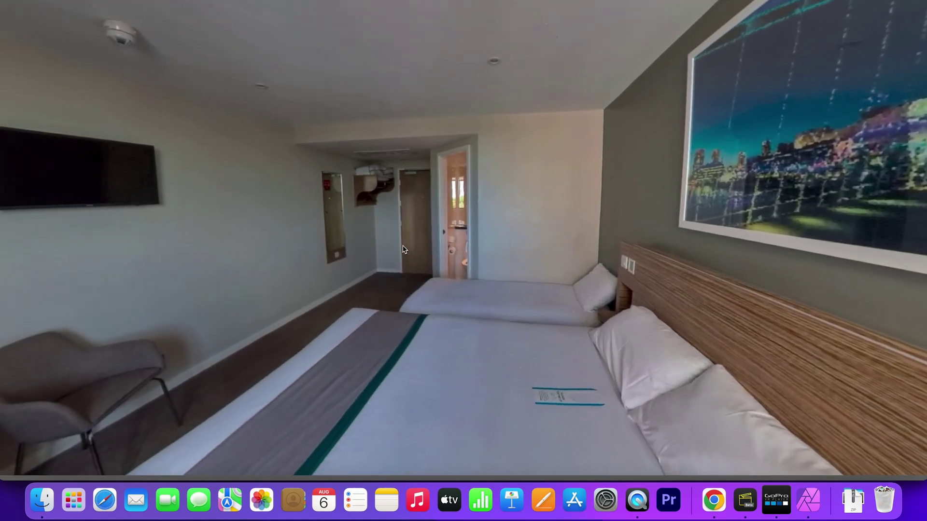
Step: Open merged.jpg from the Finder exports folder in Affinity Photo
{"action": "left_click", "coordinate": [806, 502]}
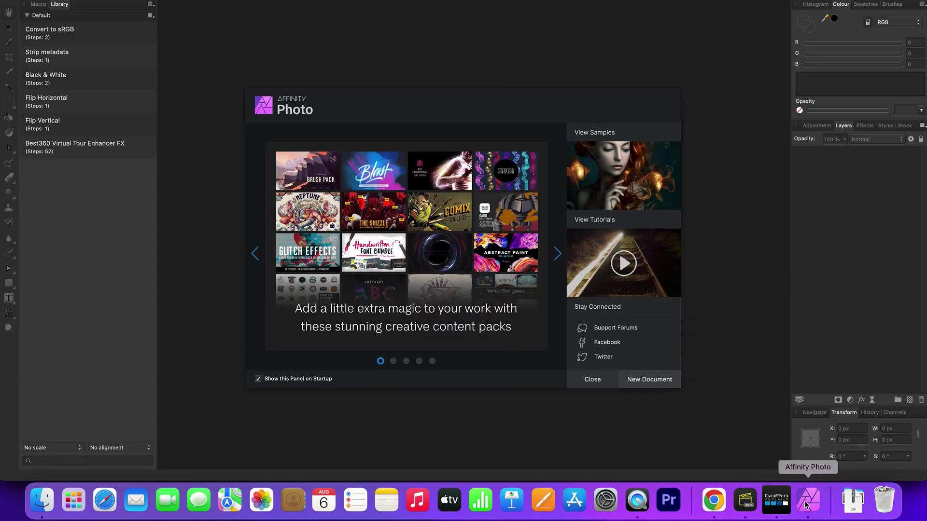
{"action": "left_click", "coordinate": [593, 380]}
{"action": "left_click", "coordinate": [46, 513]}
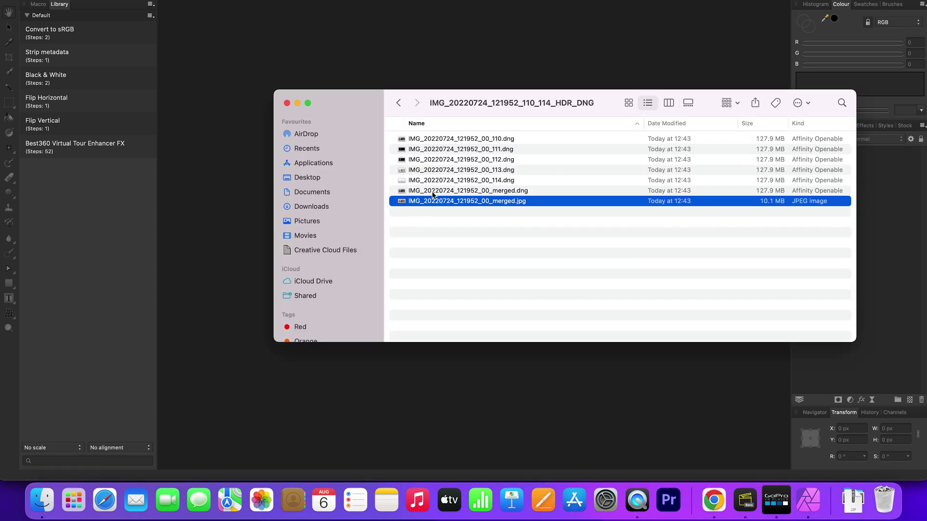
{"action": "left_click_drag", "start_coordinate": [433, 200], "coordinate": [233, 212]}
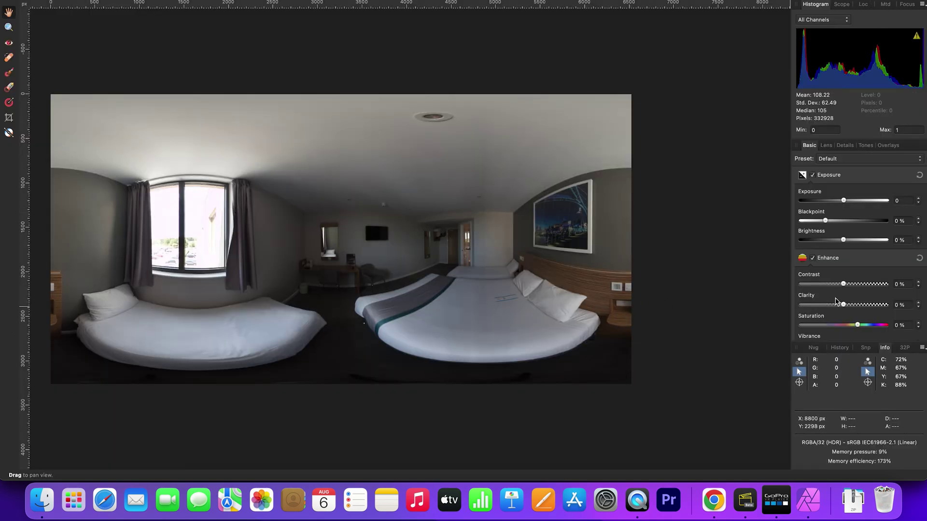
Step: Lower Develop's Highlights to -59 % to recover the window detail
{"action": "scroll", "coordinate": [836, 301], "scroll_direction": "down", "scroll_amount": 3}
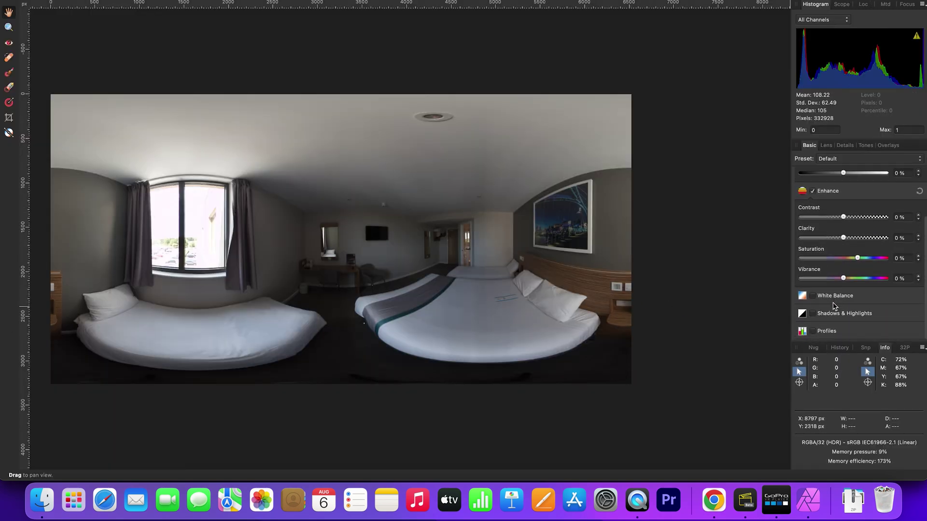
{"action": "scroll", "coordinate": [838, 317], "scroll_direction": "down", "scroll_amount": 2}
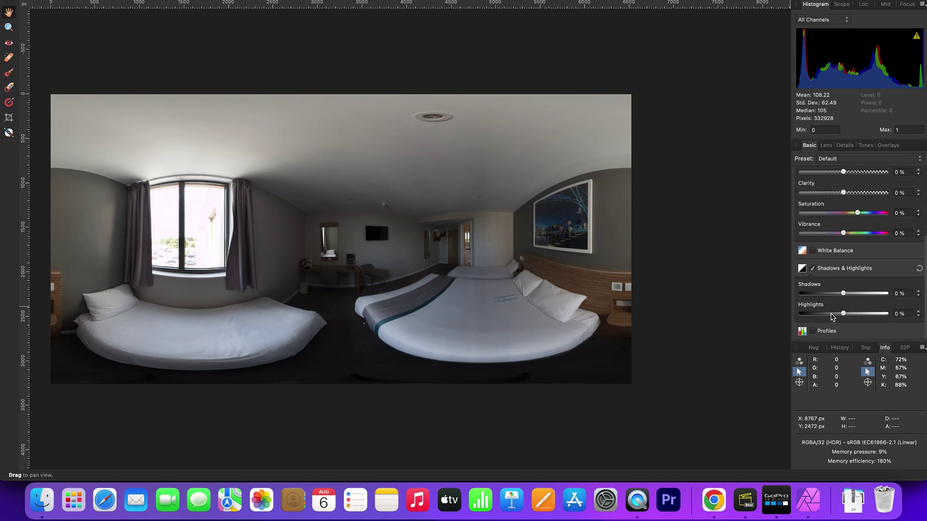
{"action": "left_click_drag", "start_coordinate": [843, 314], "coordinate": [819, 317]}
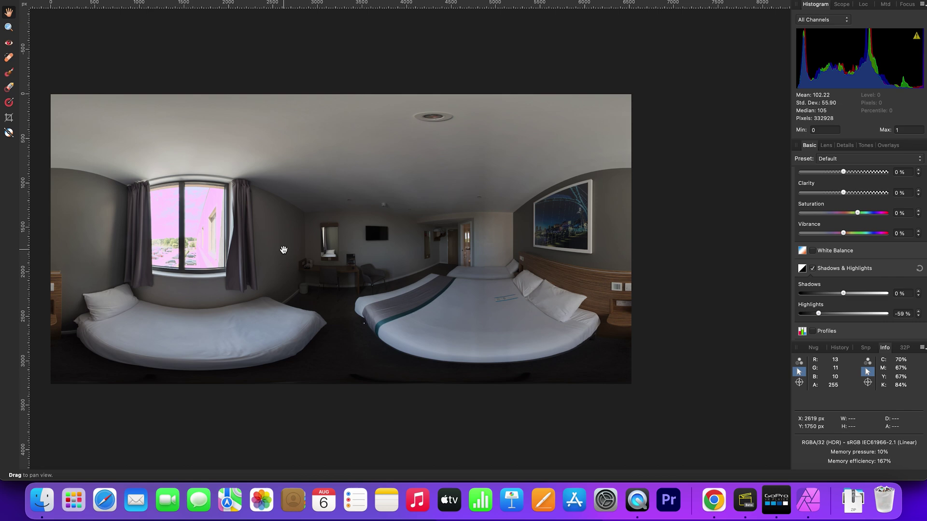
{"action": "scroll", "coordinate": [177, 240], "scroll_direction": "up", "scroll_amount": 5}
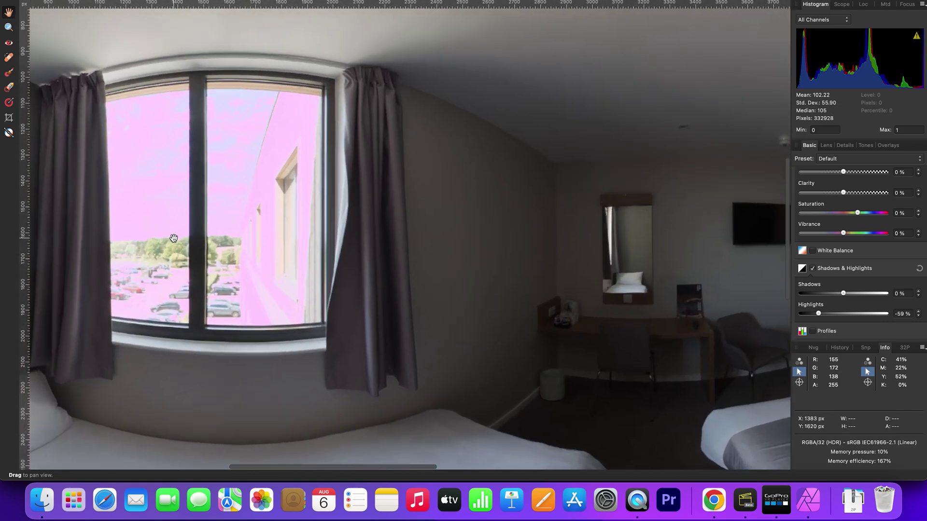
{"action": "scroll", "coordinate": [174, 239], "scroll_direction": "down", "scroll_amount": 5}
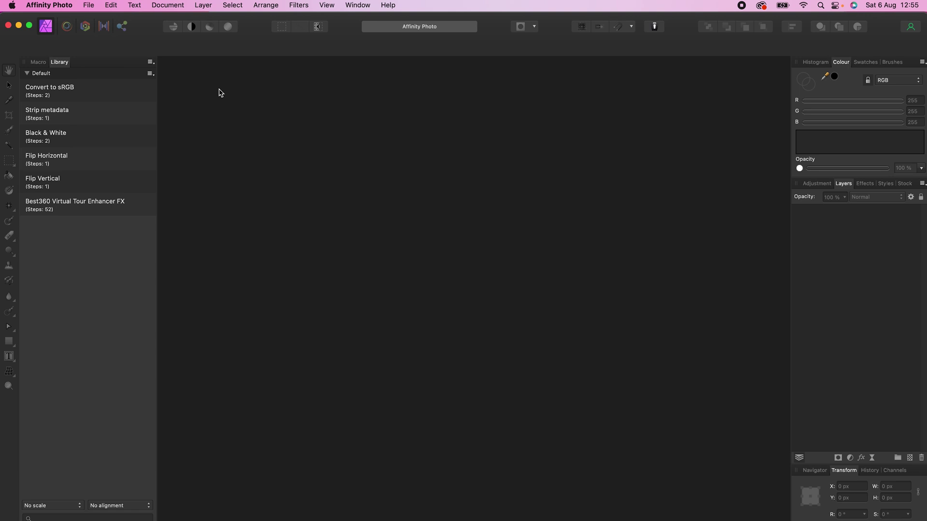
Step: New HDR Merge the _110–_114 DNGs from the HDR_DNG folder, with alignment and noise reduction off
{"action": "left_click", "coordinate": [90, 6]}
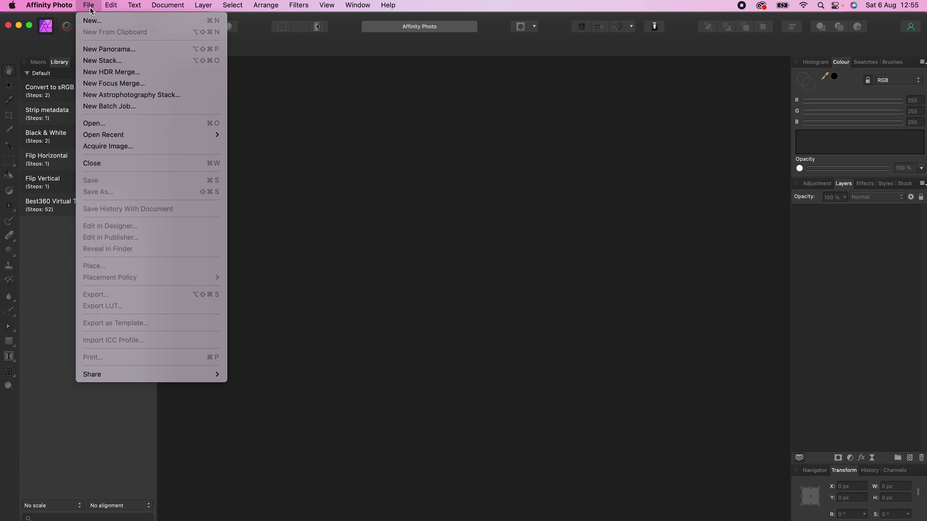
{"action": "left_click", "coordinate": [145, 72]}
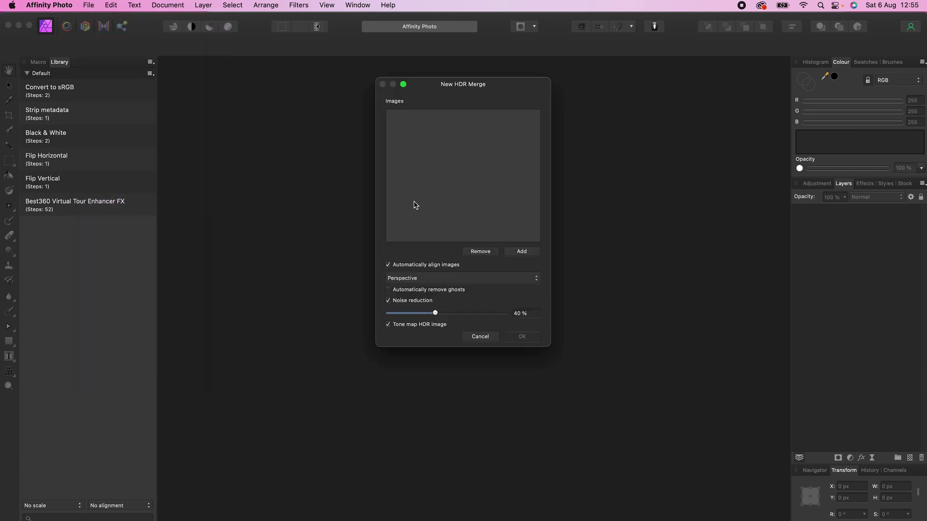
{"action": "left_click", "coordinate": [512, 253]}
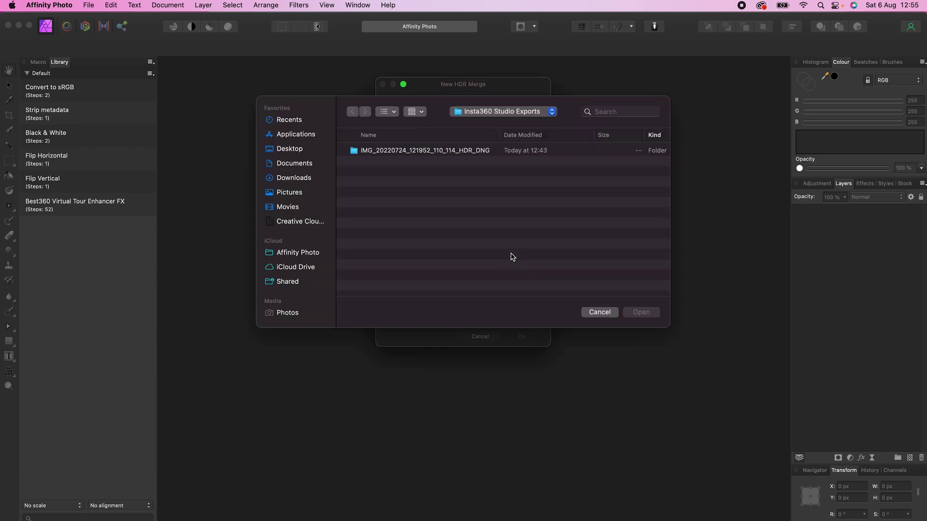
{"action": "left_click", "coordinate": [507, 153]}
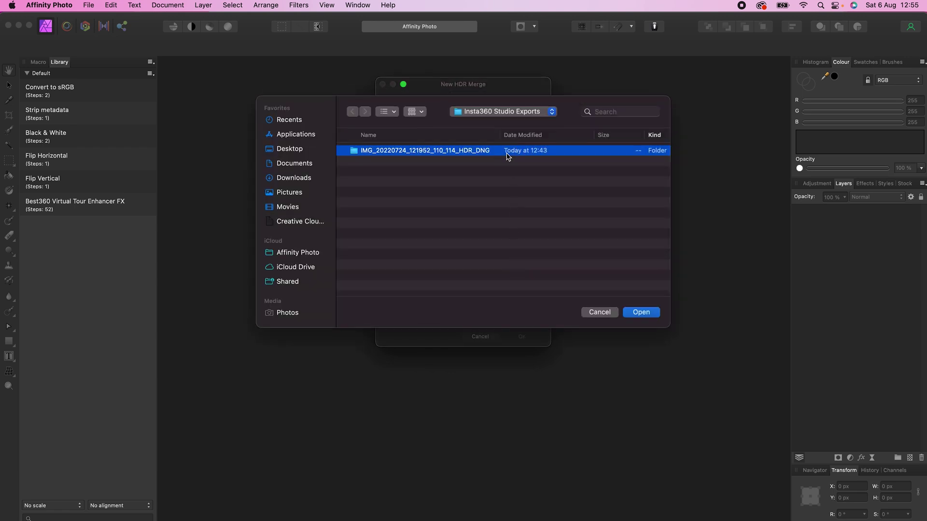
{"action": "double_click", "coordinate": [507, 152]}
{"action": "left_click", "coordinate": [475, 153]}
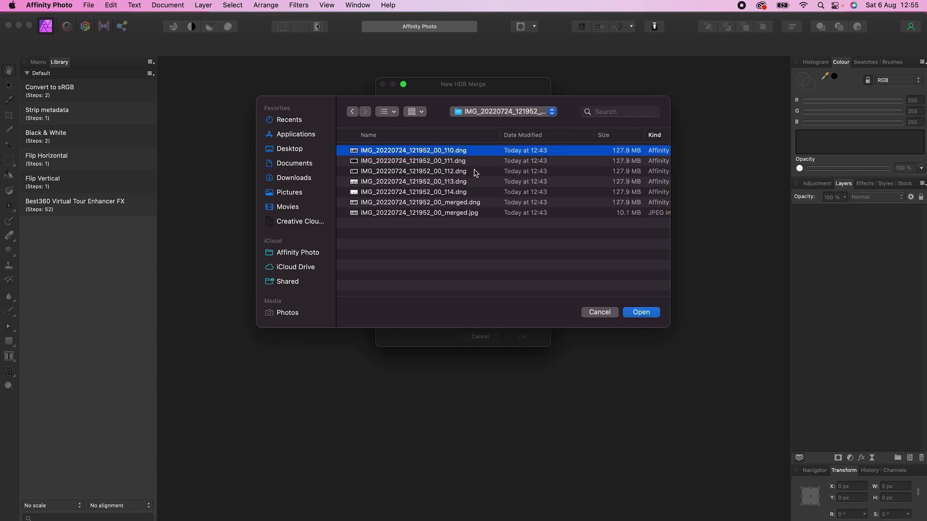
{"action": "left_click", "coordinate": [475, 193], "text": "shift"}
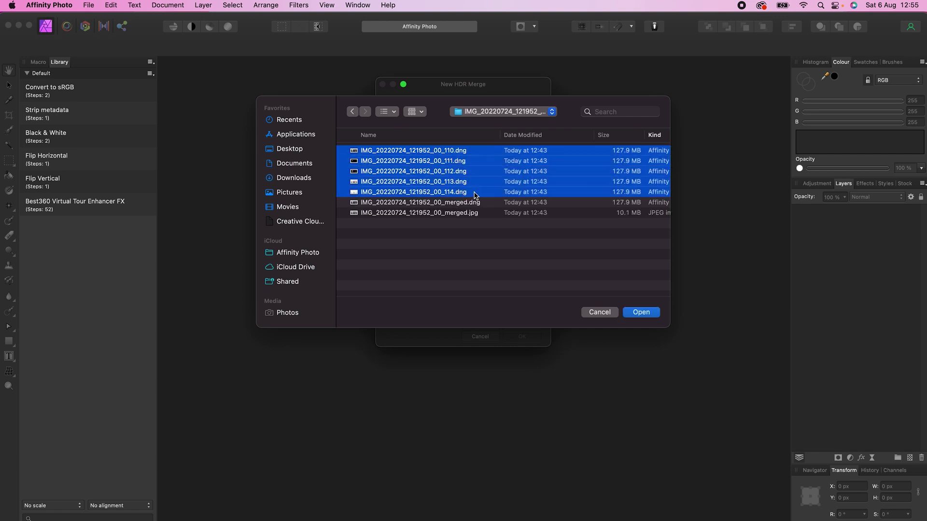
{"action": "left_click", "coordinate": [640, 313]}
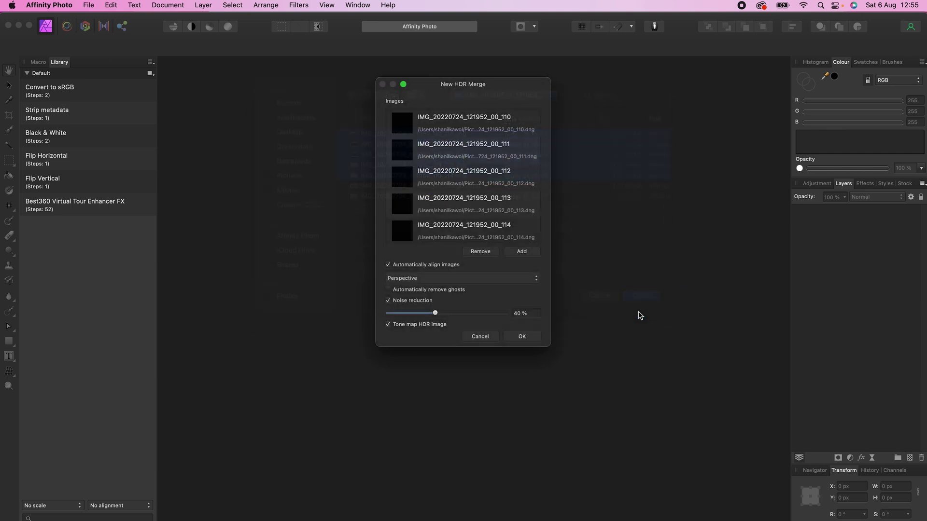
{"action": "left_click", "coordinate": [453, 267]}
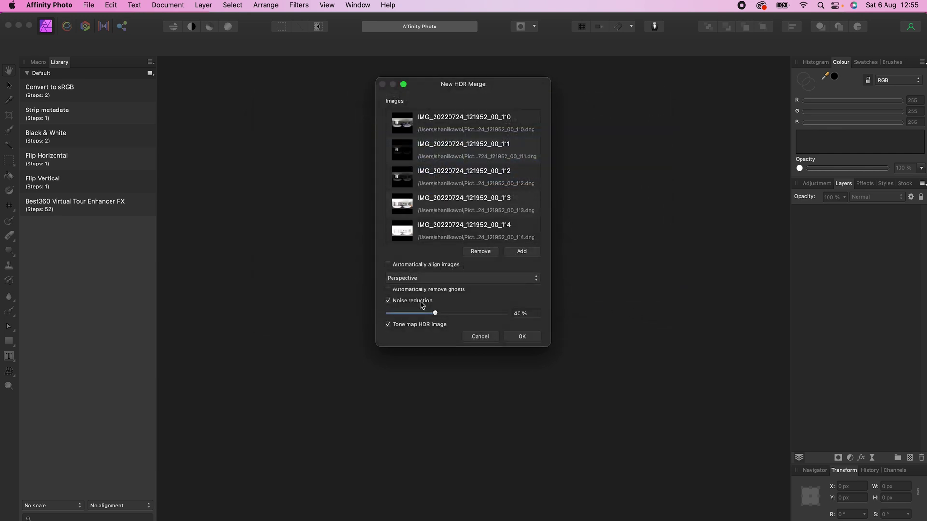
{"action": "left_click", "coordinate": [421, 302]}
{"action": "left_click", "coordinate": [517, 339]}
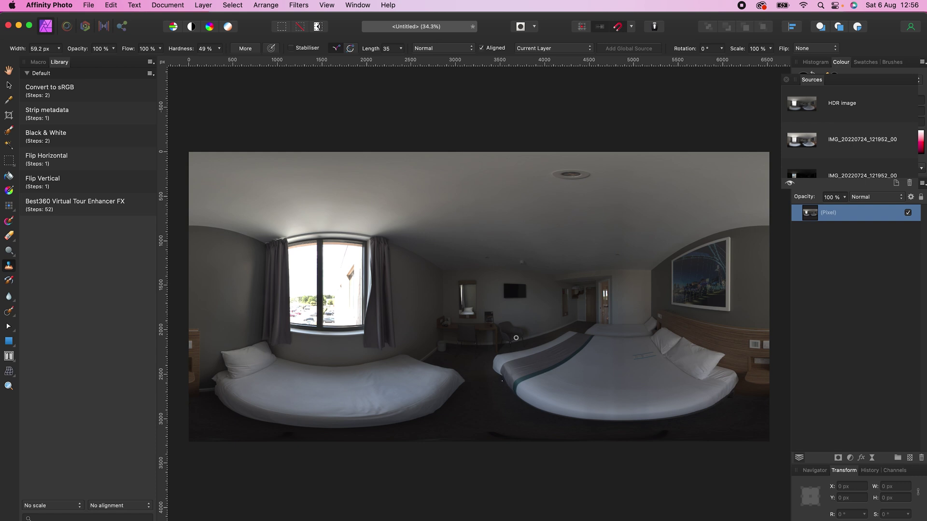
Step: Run the Best360 Virtual Tour Enhancer FX macro from the Library and expand its layer group
{"action": "key", "text": "v"}
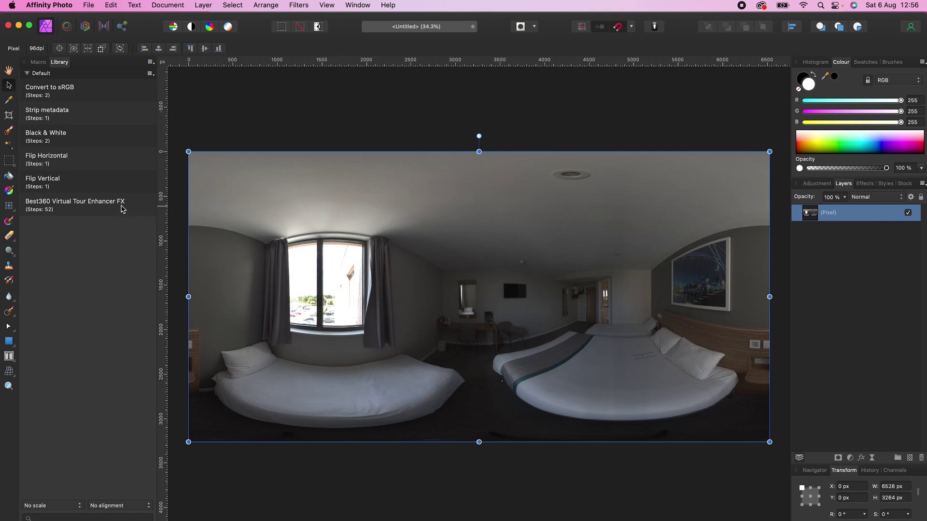
{"action": "left_click", "coordinate": [120, 208]}
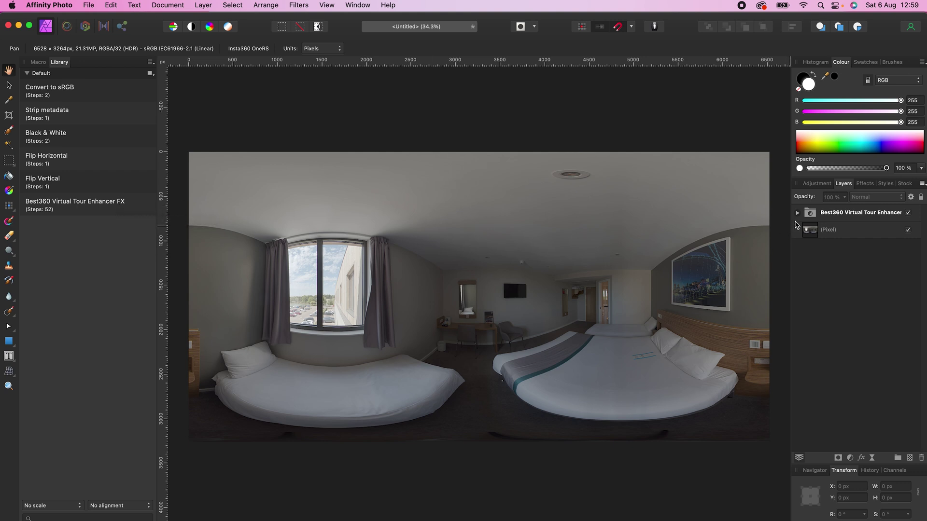
{"action": "left_click", "coordinate": [798, 213]}
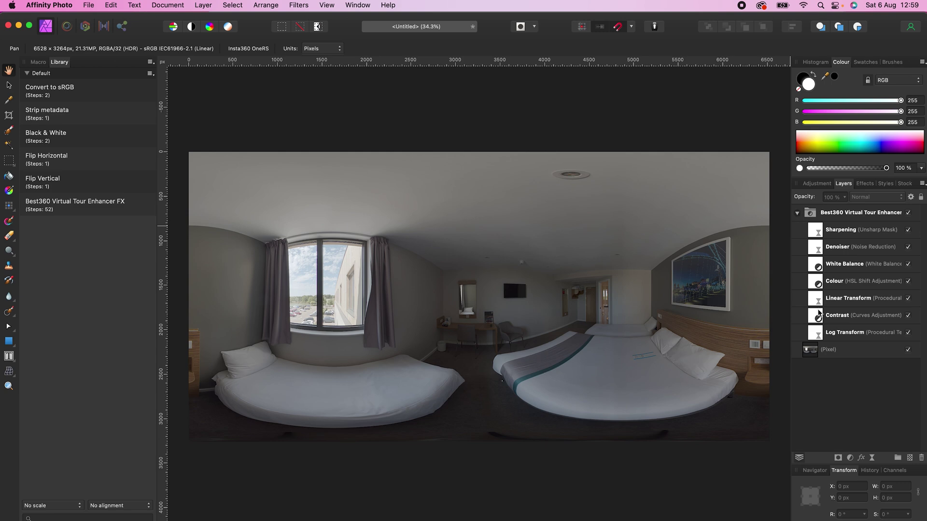
Step: Lift the darkest Contrast curve point and nudge the midtone point slightly left
{"action": "double_click", "coordinate": [815, 316]}
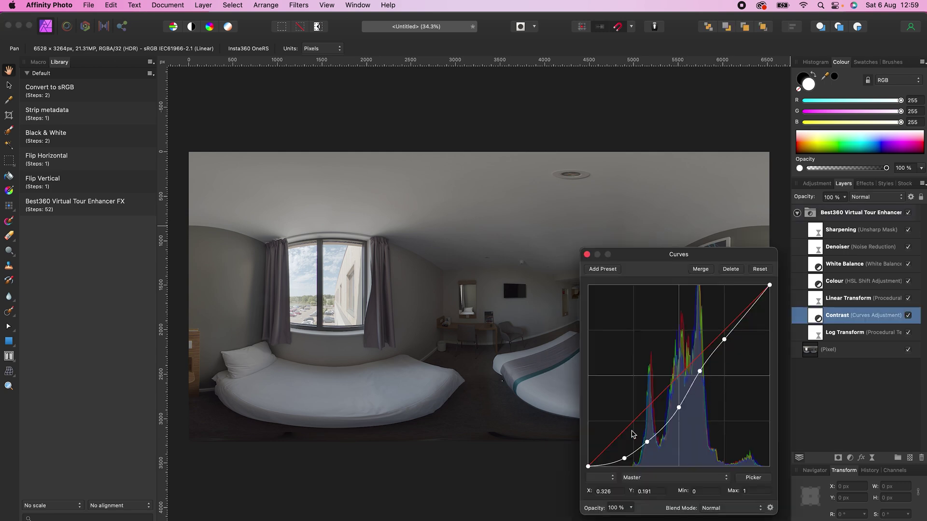
{"action": "left_click", "coordinate": [624, 459]}
{"action": "left_click_drag", "start_coordinate": [624, 459], "coordinate": [644, 437]}
{"action": "left_click_drag", "start_coordinate": [680, 410], "coordinate": [674, 410]}
{"action": "left_click", "coordinate": [587, 254]}
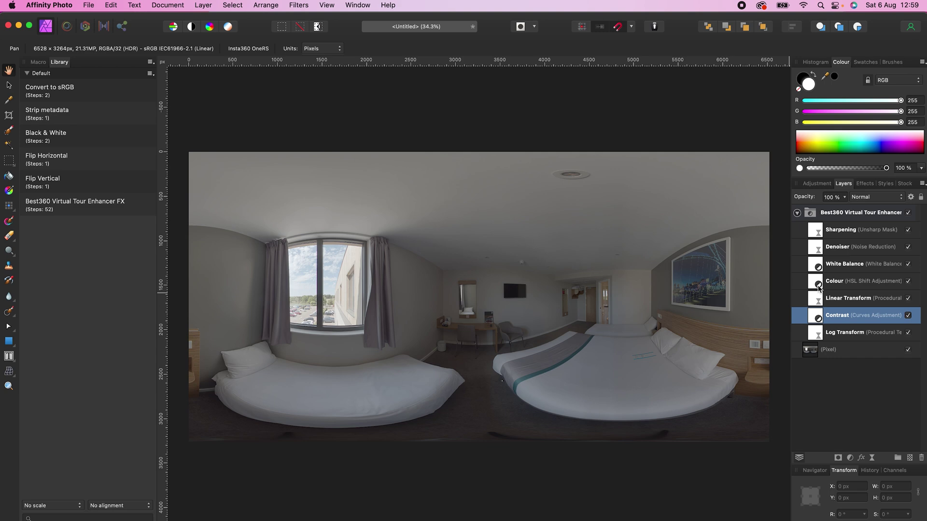
Step: Raise the Colour HSL Saturation Shift from 20% to 30%
{"action": "left_click", "coordinate": [818, 287]}
{"action": "double_click", "coordinate": [818, 287]}
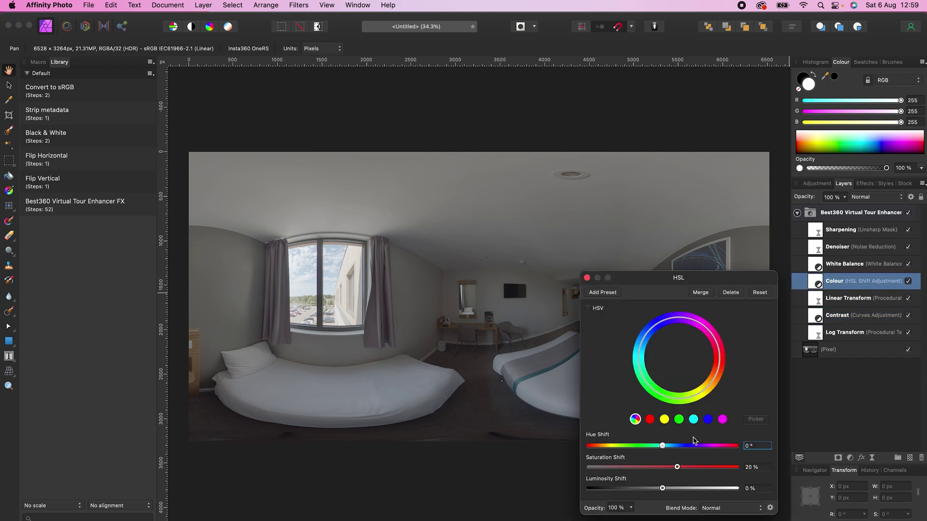
{"action": "left_click_drag", "start_coordinate": [678, 468], "coordinate": [702, 470]}
{"action": "left_click", "coordinate": [587, 278]}
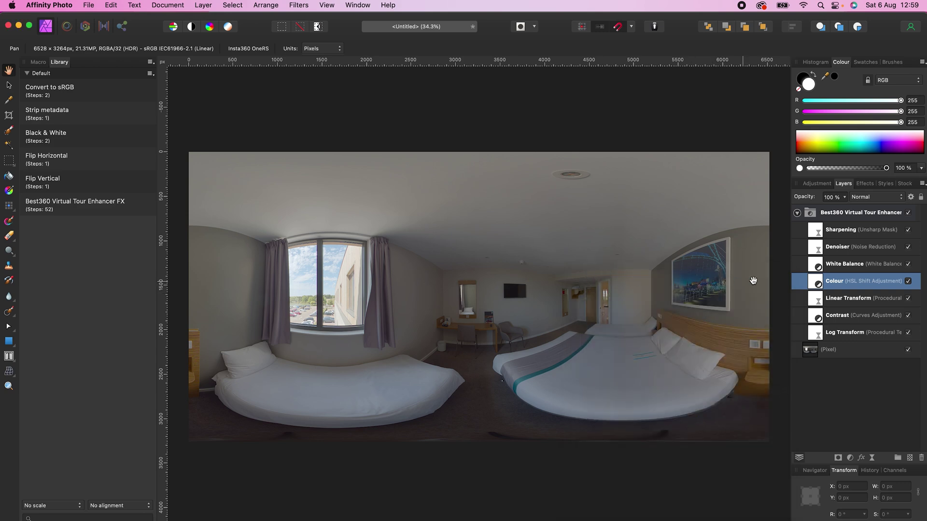
{"action": "double_click", "coordinate": [815, 267]}
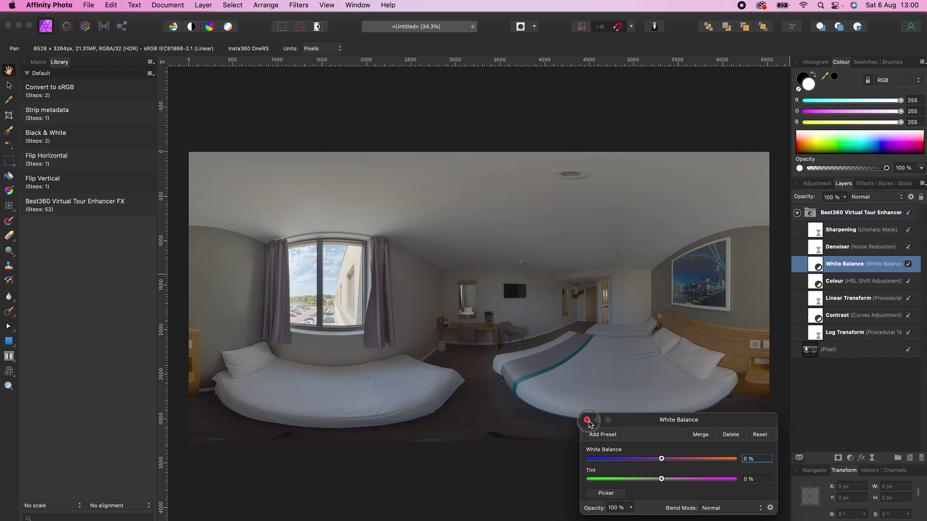
{"action": "left_click", "coordinate": [587, 420]}
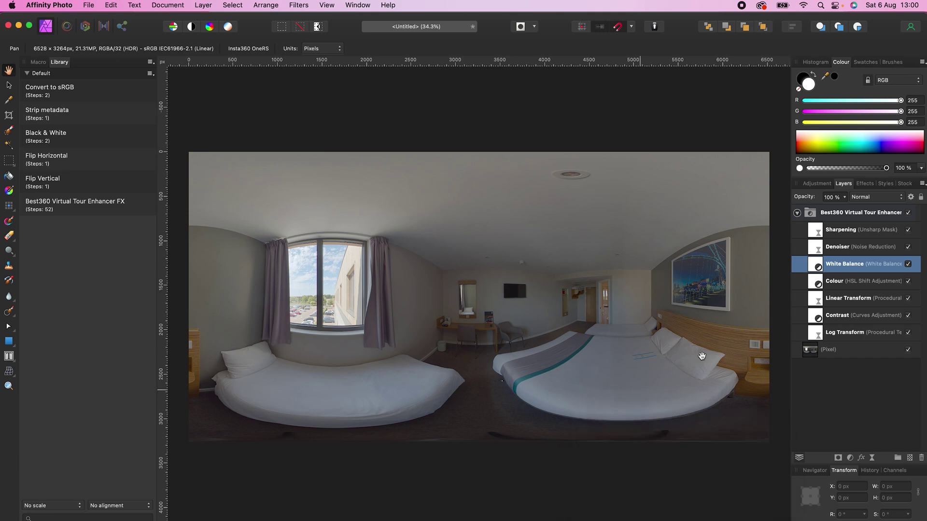
{"action": "double_click", "coordinate": [817, 252]}
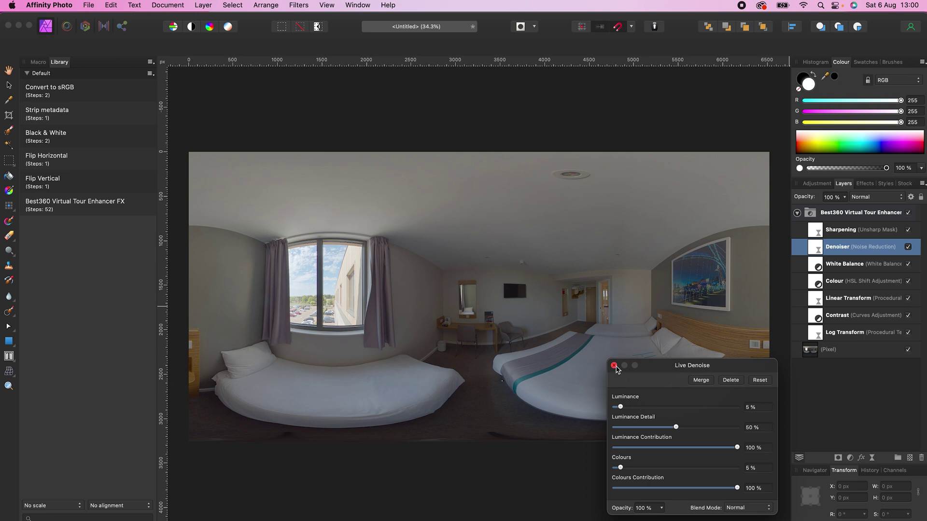
{"action": "left_click", "coordinate": [614, 365]}
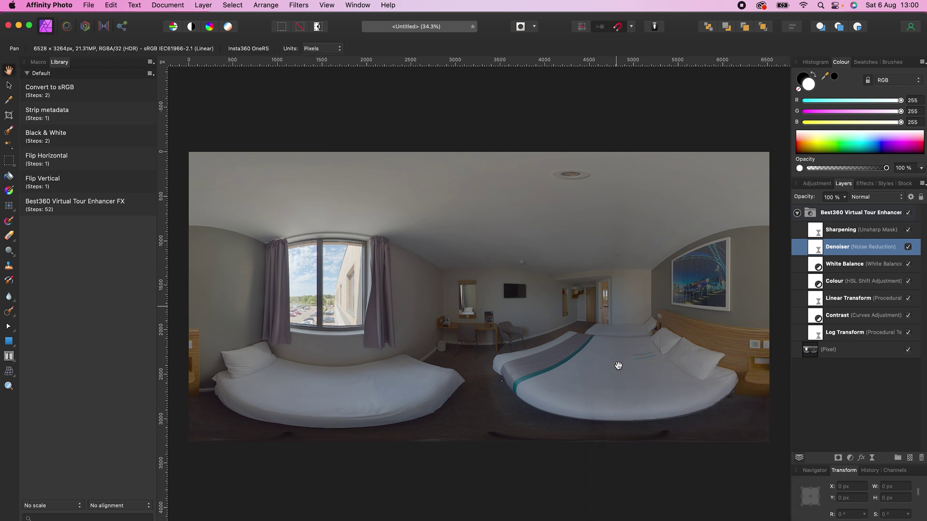
{"action": "double_click", "coordinate": [816, 232]}
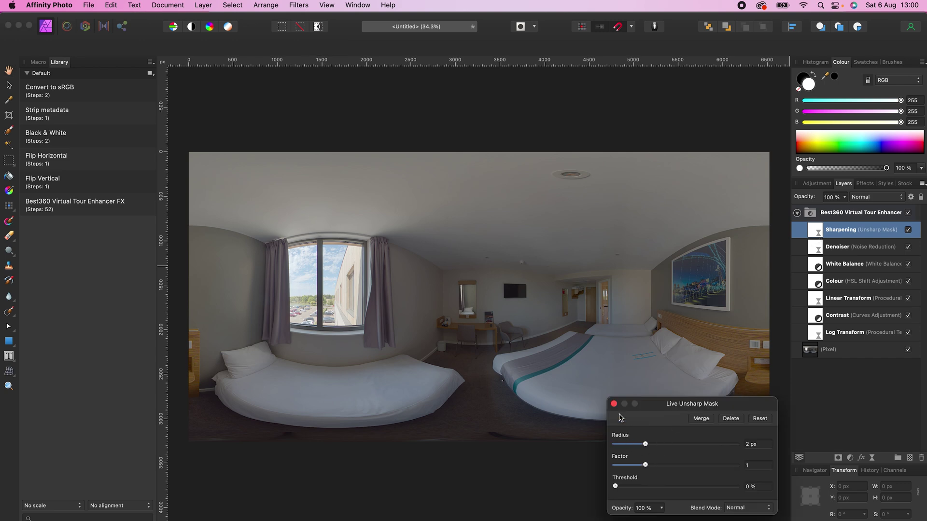
{"action": "left_click", "coordinate": [614, 404]}
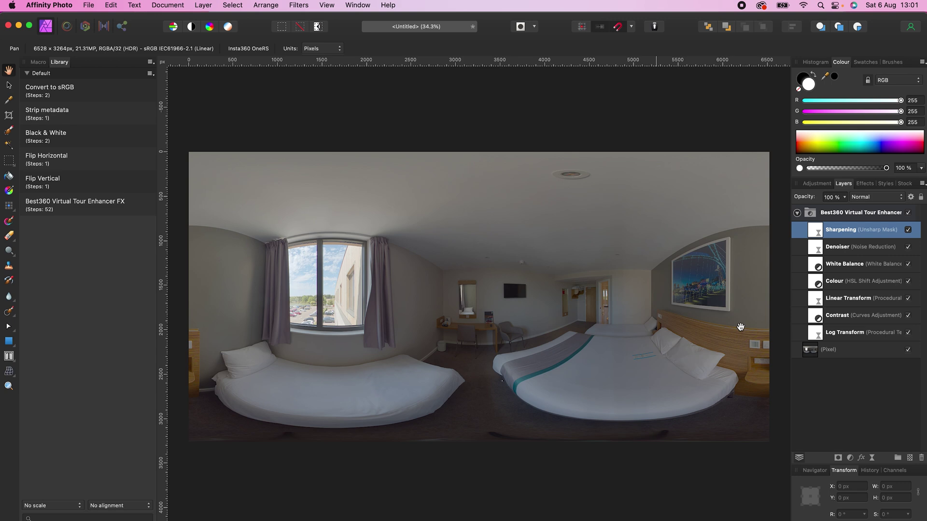
Step: Apply an equirectangular live projection to the base Pixel layer
{"action": "left_click", "coordinate": [864, 348]}
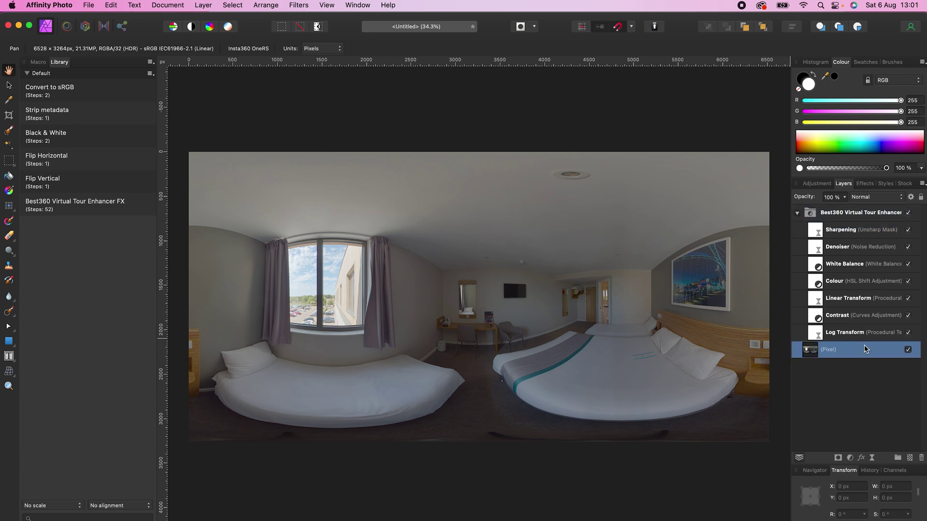
{"action": "left_click", "coordinate": [201, 5]}
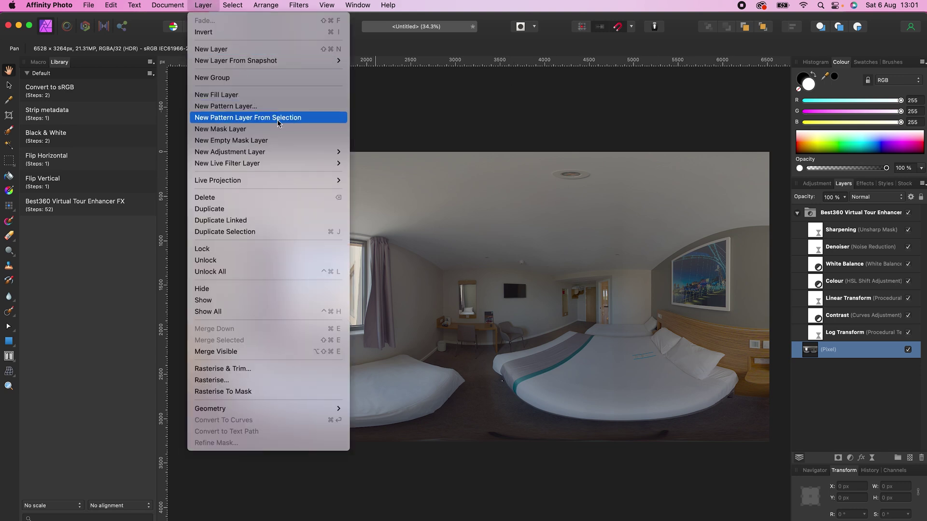
{"action": "mouse_move", "coordinate": [327, 180]}
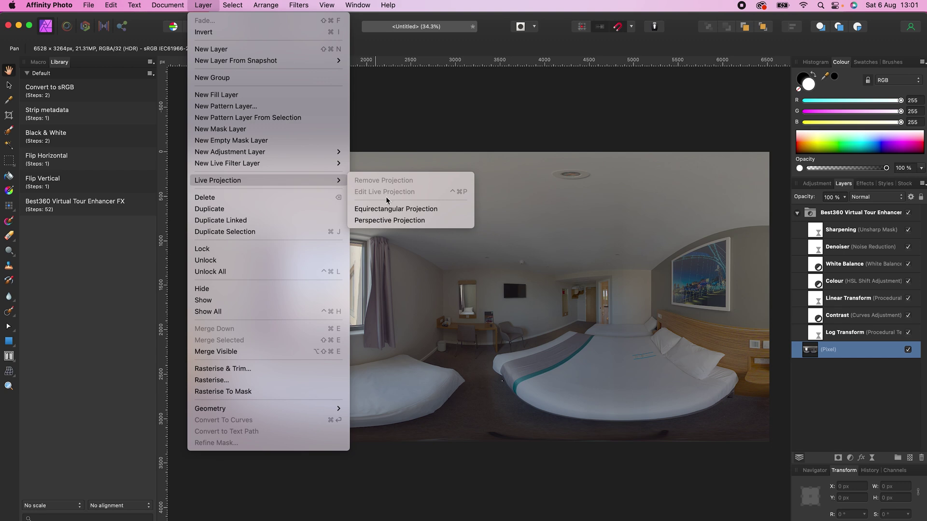
{"action": "left_click", "coordinate": [391, 209]}
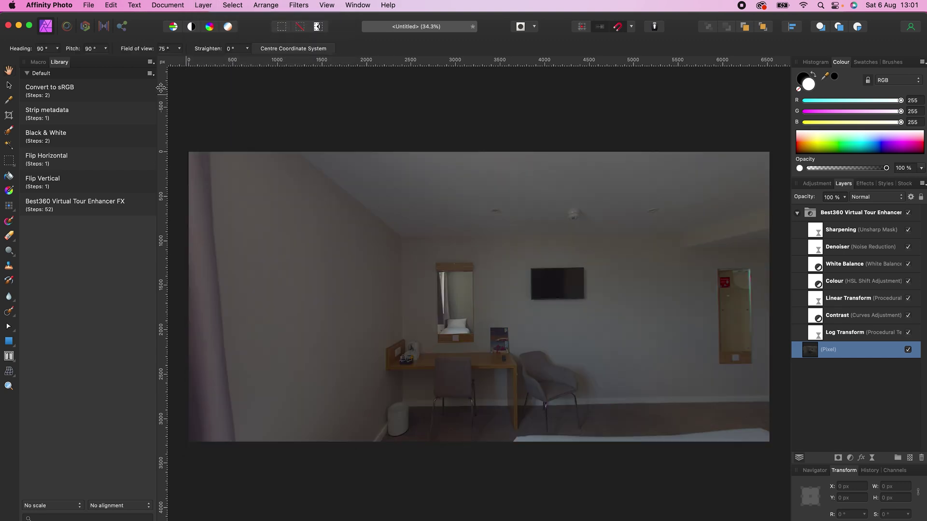
Step: Rotate the heading to 103°, then centre the coordinate system so it reads 90°
{"action": "left_click", "coordinate": [58, 49]}
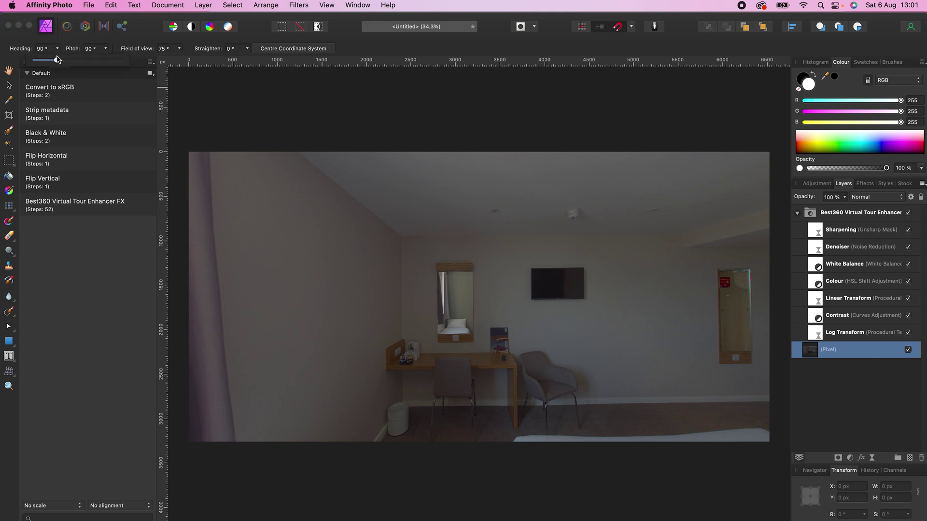
{"action": "left_click_drag", "start_coordinate": [56, 60], "coordinate": [37, 60]}
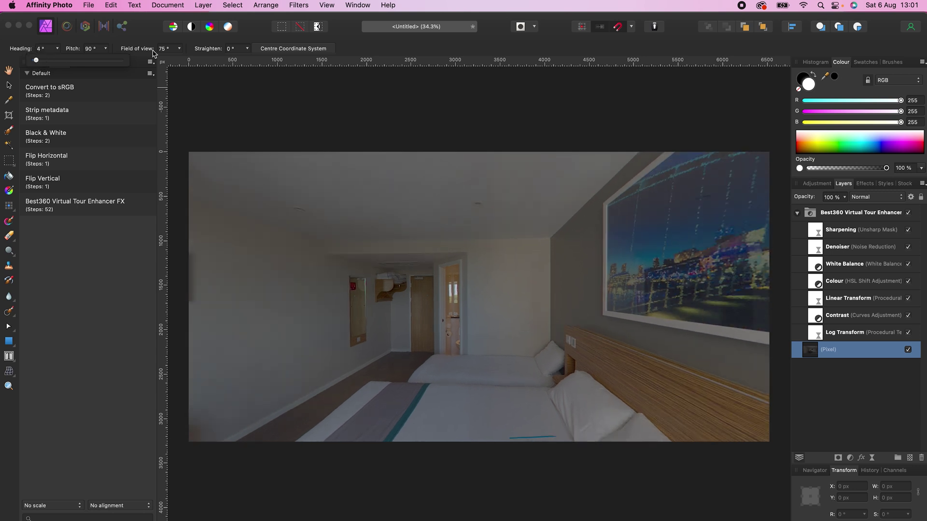
{"action": "left_click", "coordinate": [264, 48]}
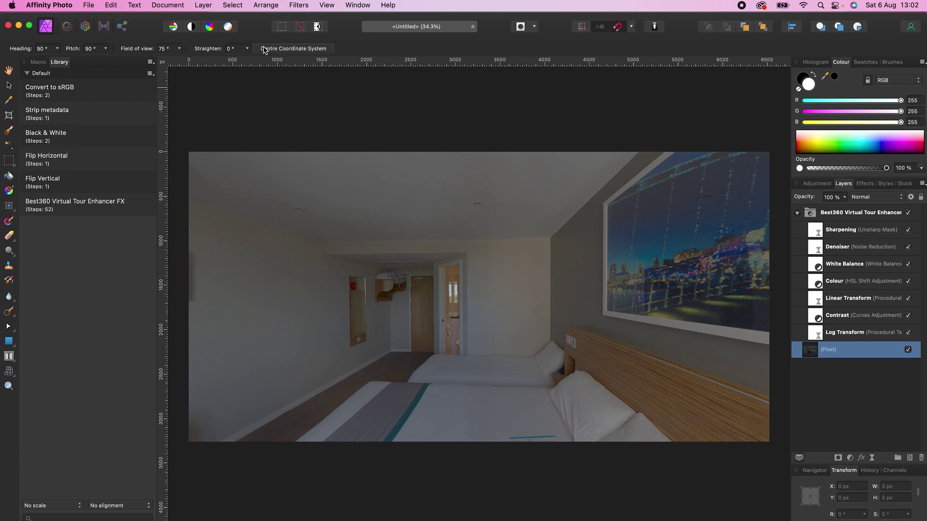
Step: Switch the panorama to an editable live projection and tilt the view down to the floor between the beds
{"action": "left_click", "coordinate": [206, 7]}
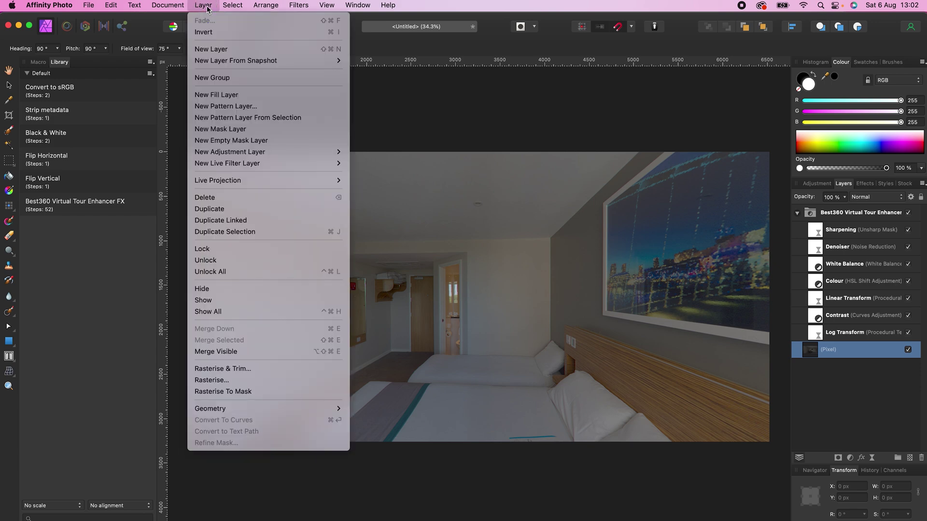
{"action": "mouse_move", "coordinate": [324, 181]}
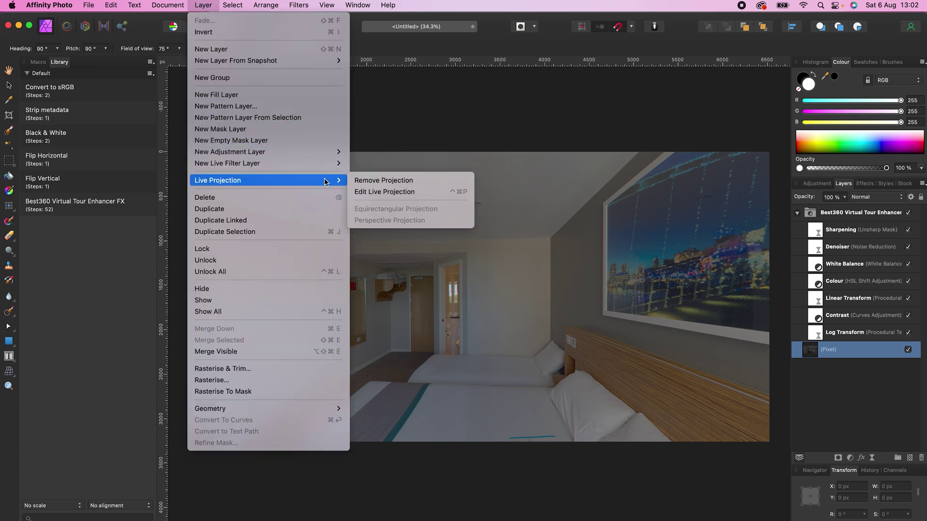
{"action": "left_click", "coordinate": [379, 192]}
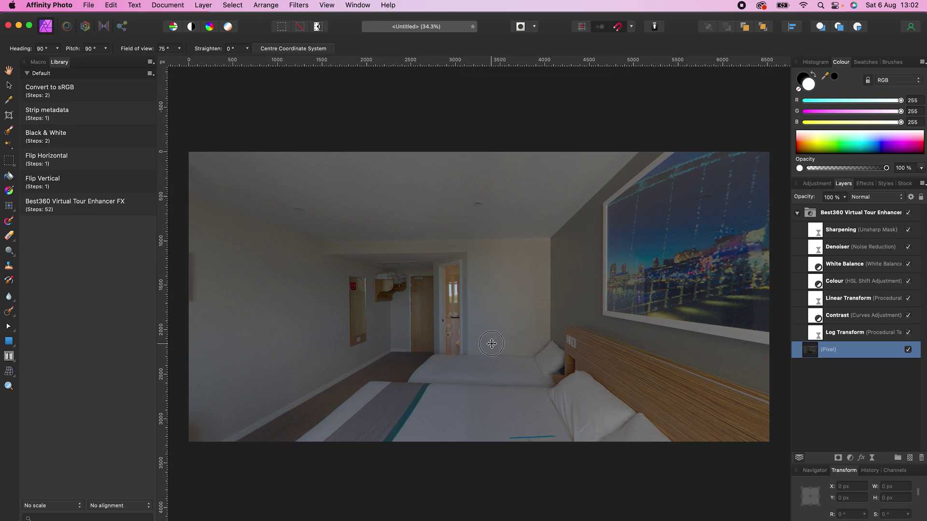
{"action": "left_click_drag", "start_coordinate": [487, 337], "coordinate": [490, 415]}
{"action": "left_click_drag", "start_coordinate": [488, 307], "coordinate": [495, 367]}
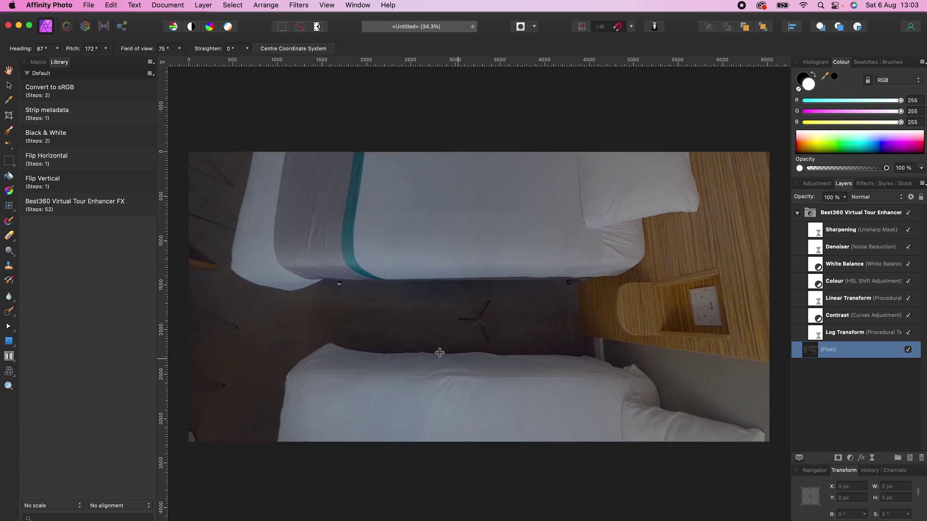
Step: Paint the tripod out of the floor with a 150 px Inpainting Brush
{"action": "left_click", "coordinate": [10, 314]}
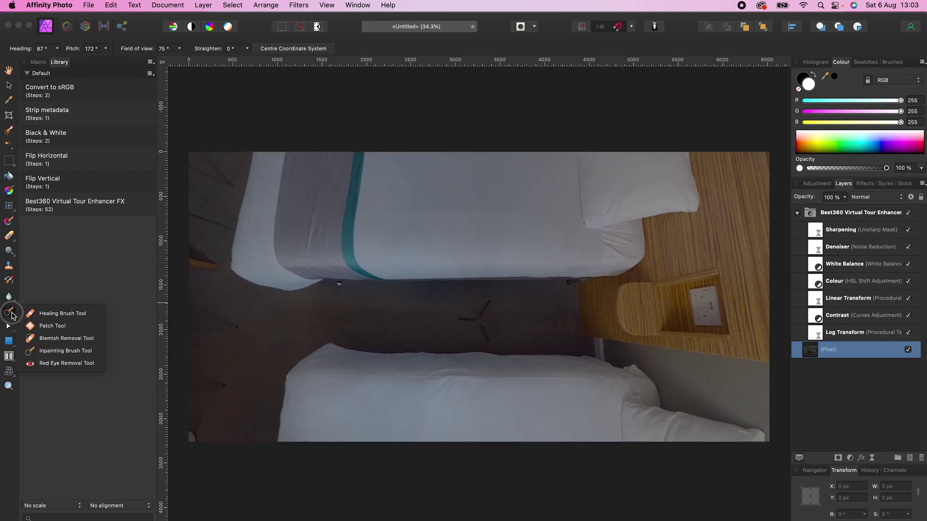
{"action": "left_click", "coordinate": [62, 351]}
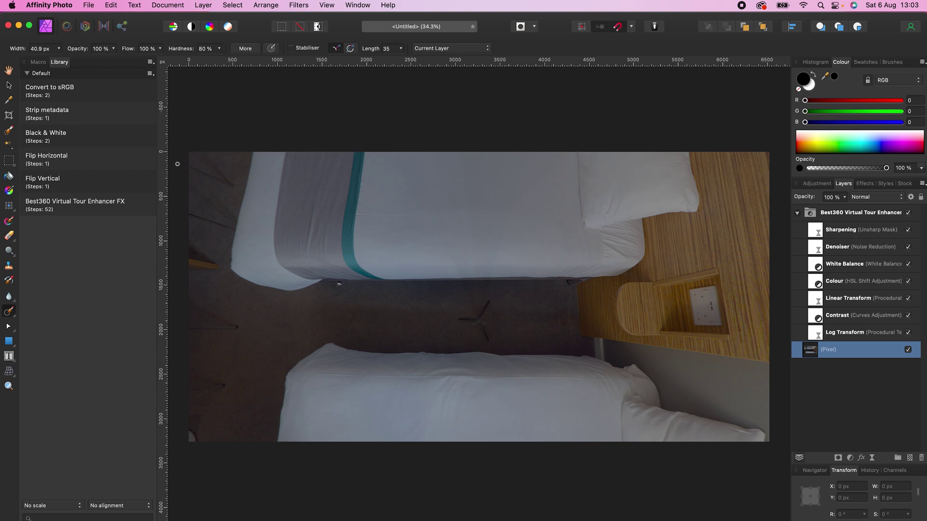
{"action": "left_click", "coordinate": [58, 49]}
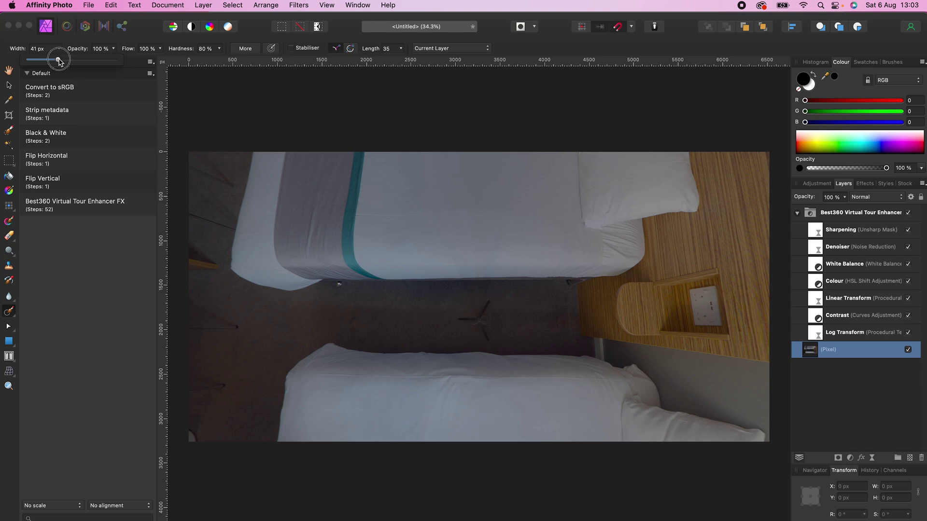
{"action": "left_click_drag", "start_coordinate": [59, 60], "coordinate": [70, 62]}
{"action": "left_click_drag", "start_coordinate": [69, 60], "coordinate": [76, 61]}
{"action": "mouse_move", "coordinate": [488, 302]}
{"action": "left_mouse_down"}
{"action": "mouse_move", "coordinate": [487, 338]}
{"action": "mouse_move", "coordinate": [477, 322]}
{"action": "mouse_move", "coordinate": [458, 322]}
{"action": "left_mouse_up"}
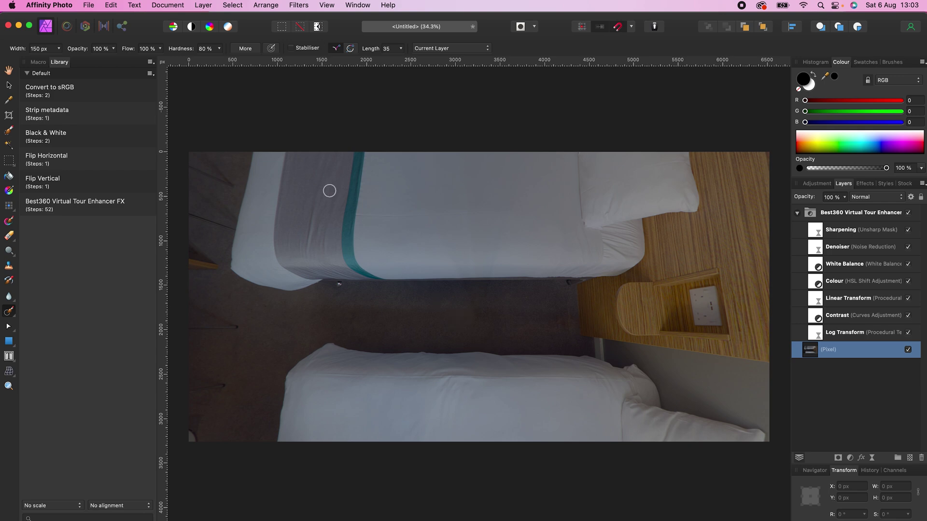
Step: Remove the live projection to return the panorama to flat equirectangular
{"action": "left_click", "coordinate": [204, 5]}
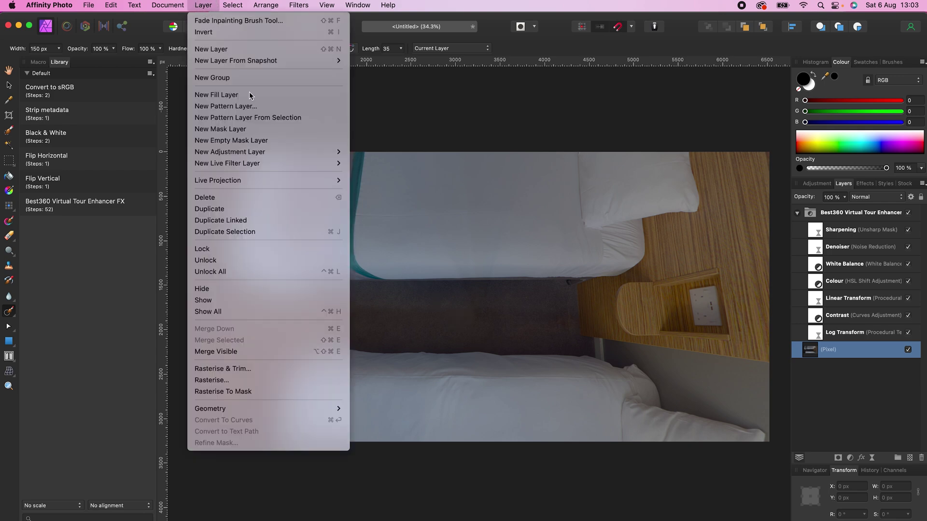
{"action": "mouse_move", "coordinate": [311, 181]}
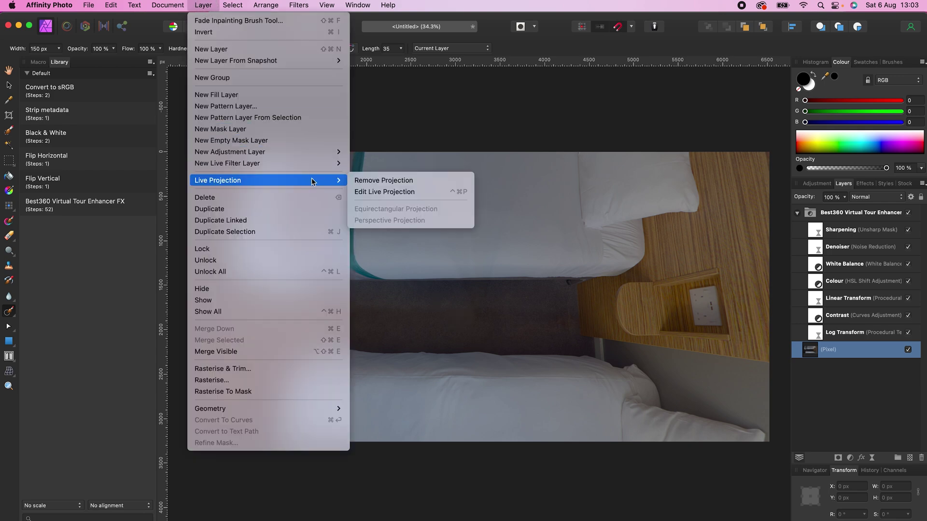
{"action": "left_click", "coordinate": [357, 181]}
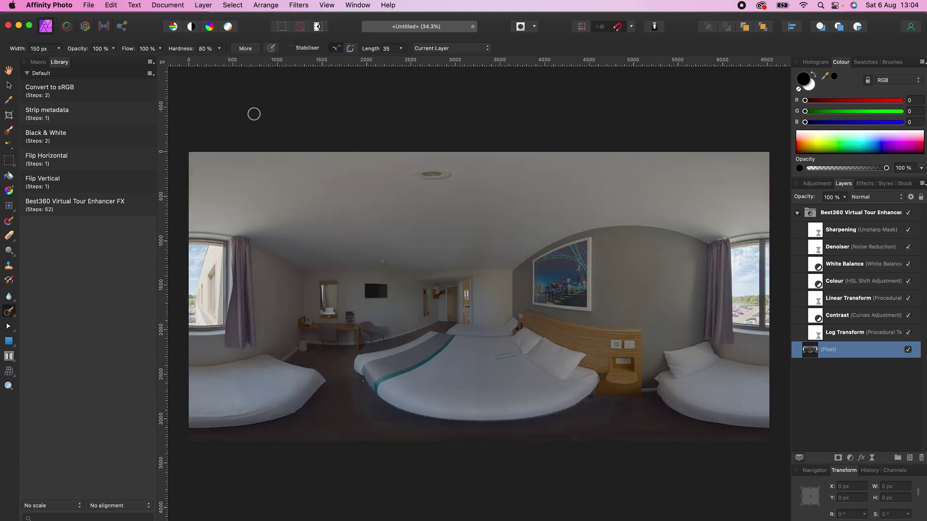
Step: Export the panorama as a JPEG using the Best quality preset
{"action": "left_click", "coordinate": [88, 6]}
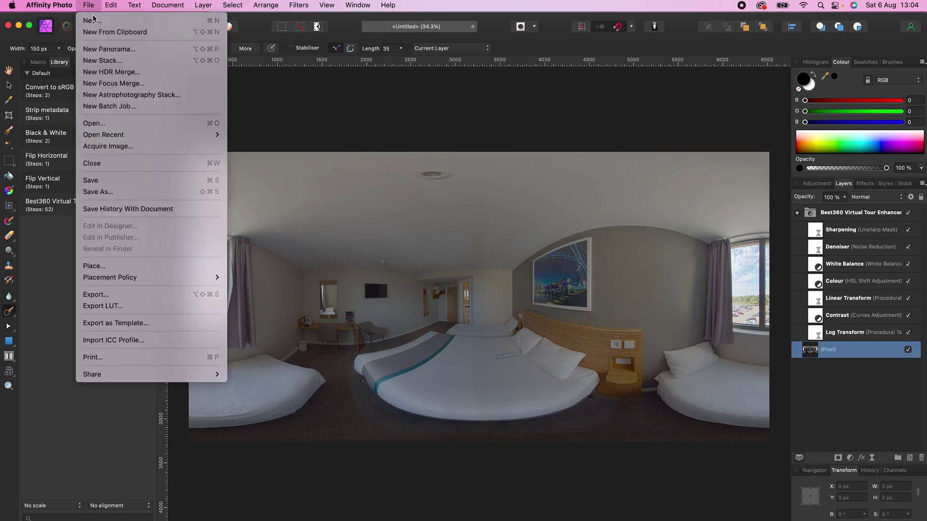
{"action": "left_click", "coordinate": [196, 294]}
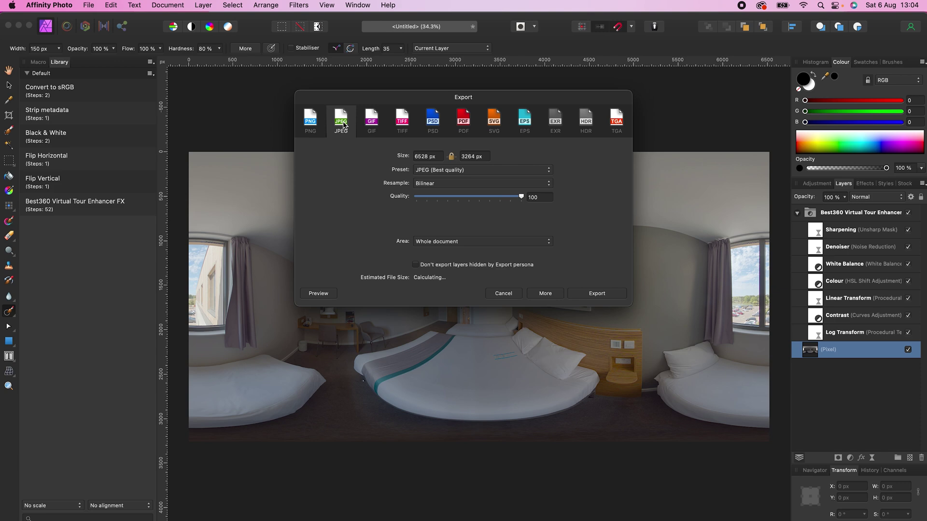
{"action": "left_click", "coordinate": [464, 176]}
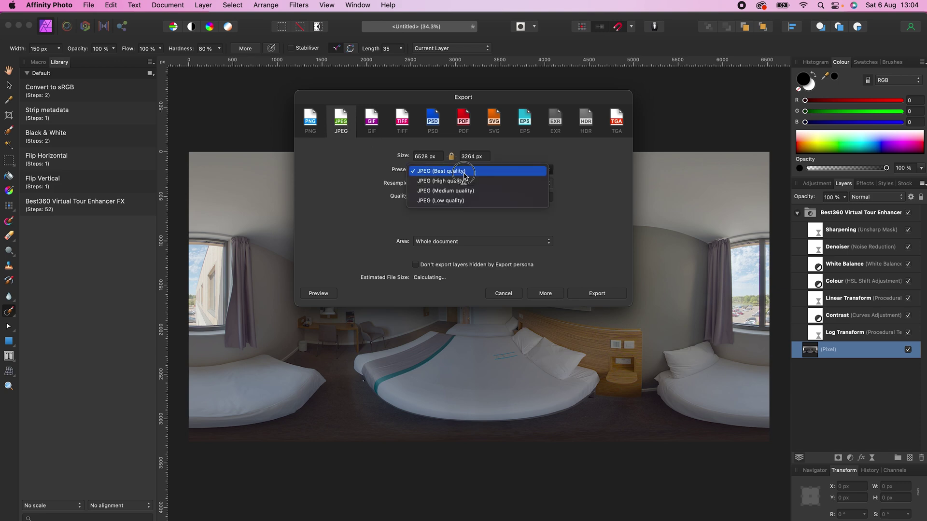
{"action": "left_click", "coordinate": [465, 175]}
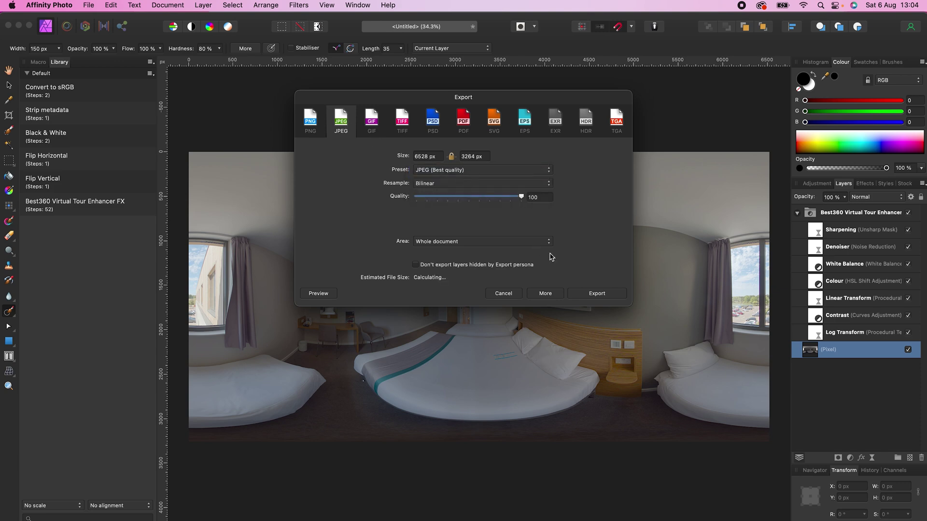
{"action": "left_click", "coordinate": [590, 294]}
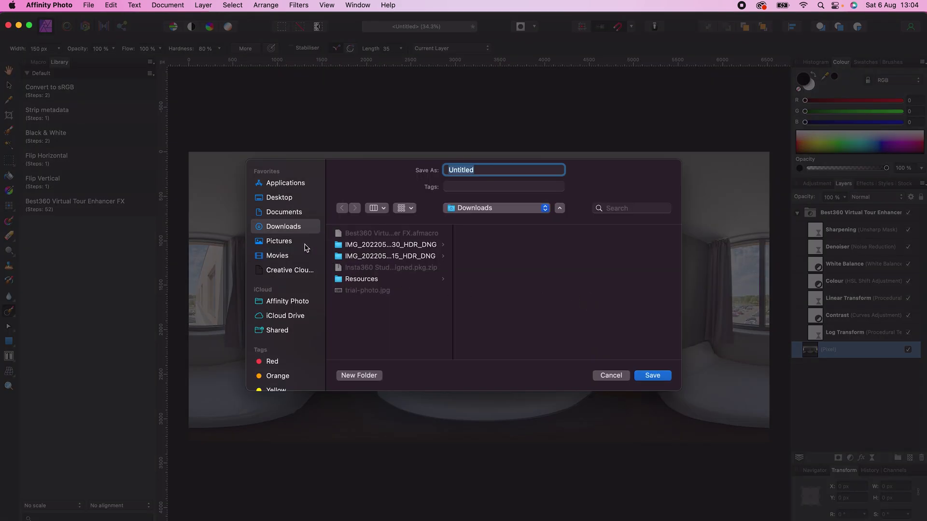
Step: Save the exported JPEG into Pictures > tour demo > Final Photos
{"action": "left_click", "coordinate": [304, 246]}
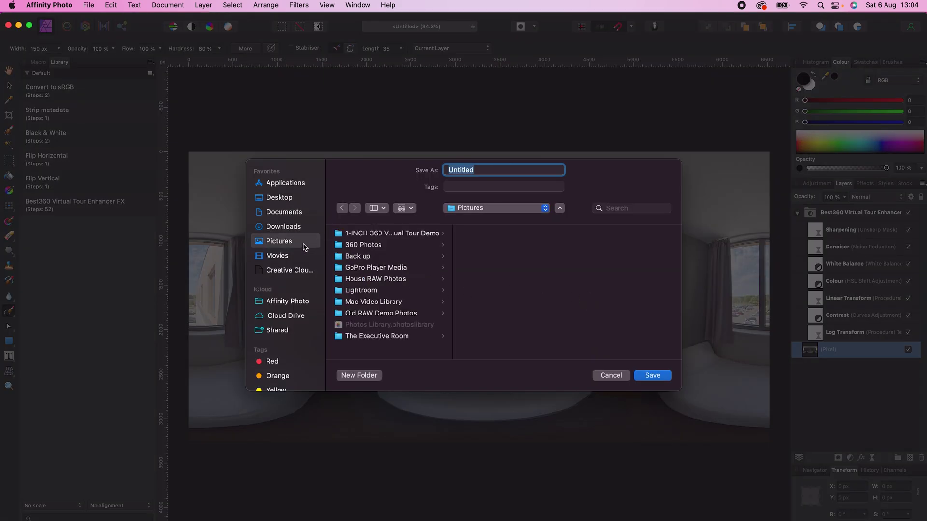
{"action": "left_click", "coordinate": [373, 234]}
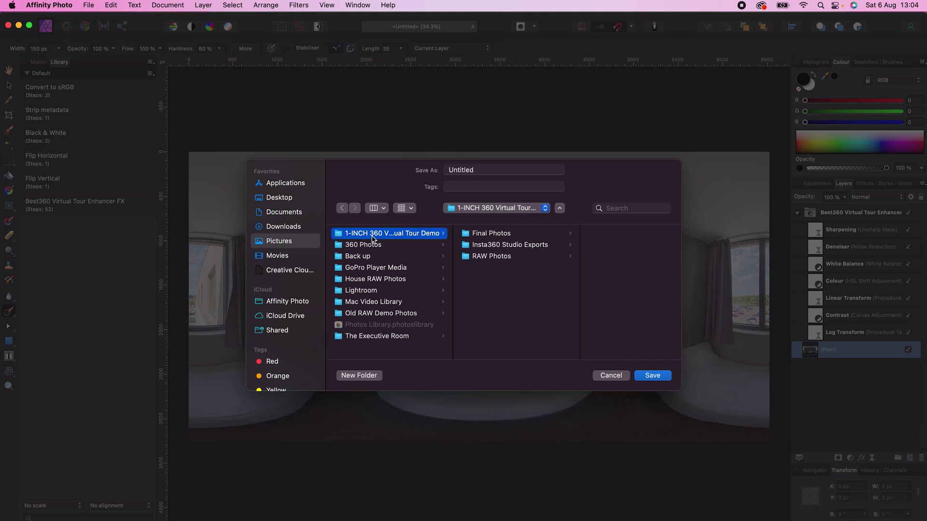
{"action": "left_click", "coordinate": [482, 235]}
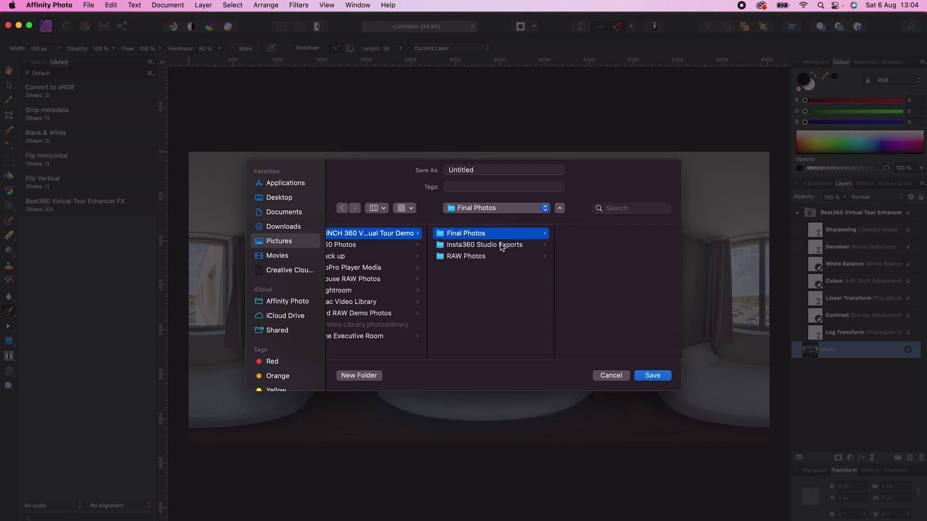
{"action": "left_click", "coordinate": [651, 376]}
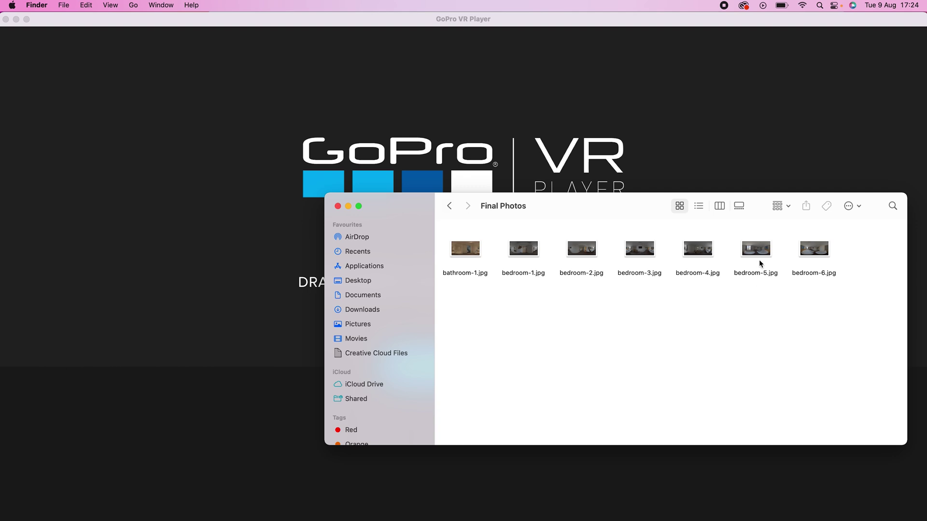
Step: Load bedroom-5.jpg into GoPro VR Player and look around the beds, headboard, window and desk
{"action": "left_click_drag", "start_coordinate": [758, 253], "coordinate": [660, 150]}
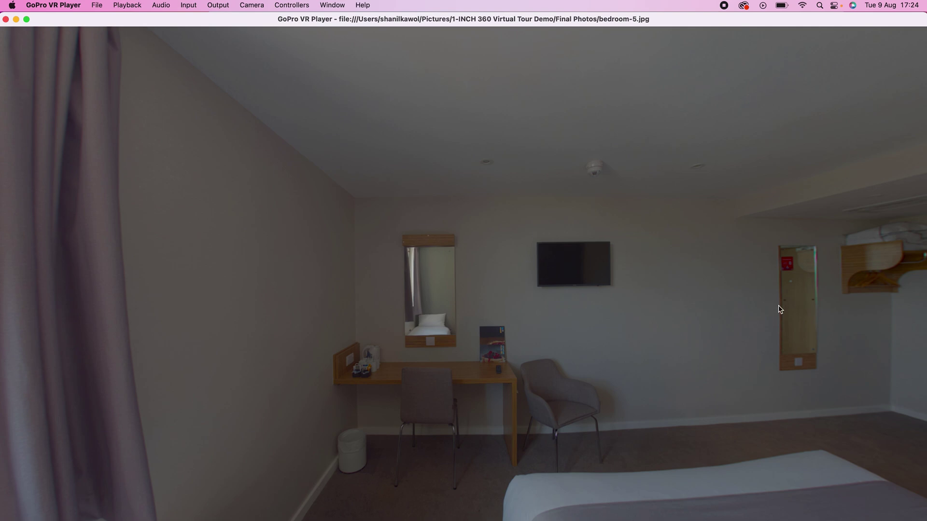
{"action": "left_click_drag", "start_coordinate": [781, 310], "coordinate": [570, 231]}
{"action": "left_click_drag", "start_coordinate": [789, 309], "coordinate": [380, 391]}
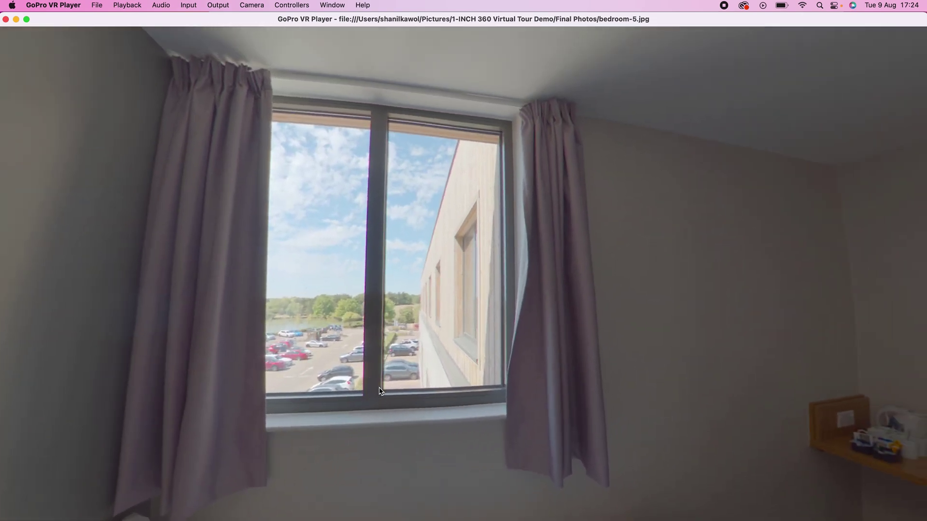
{"action": "left_click_drag", "start_coordinate": [776, 333], "coordinate": [500, 308]}
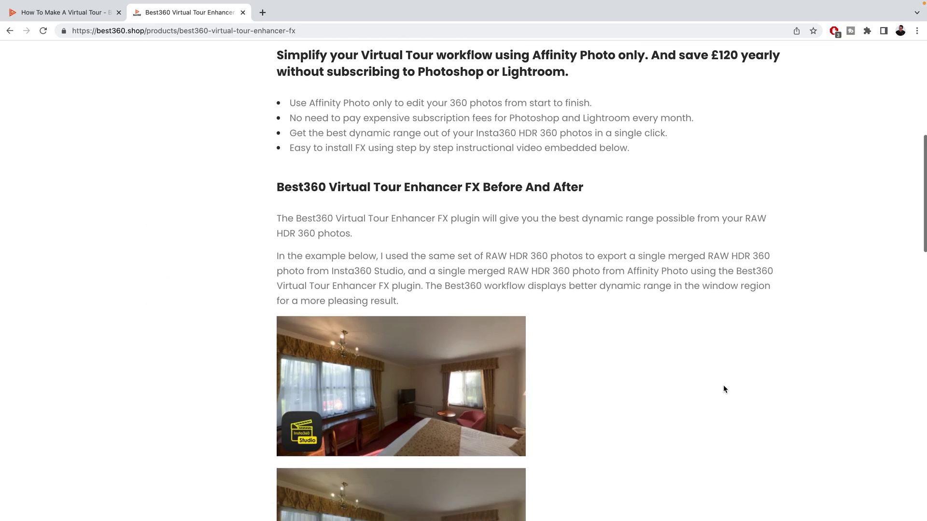
{"action": "scroll", "coordinate": [723, 389], "scroll_direction": "down", "scroll_amount": 3}
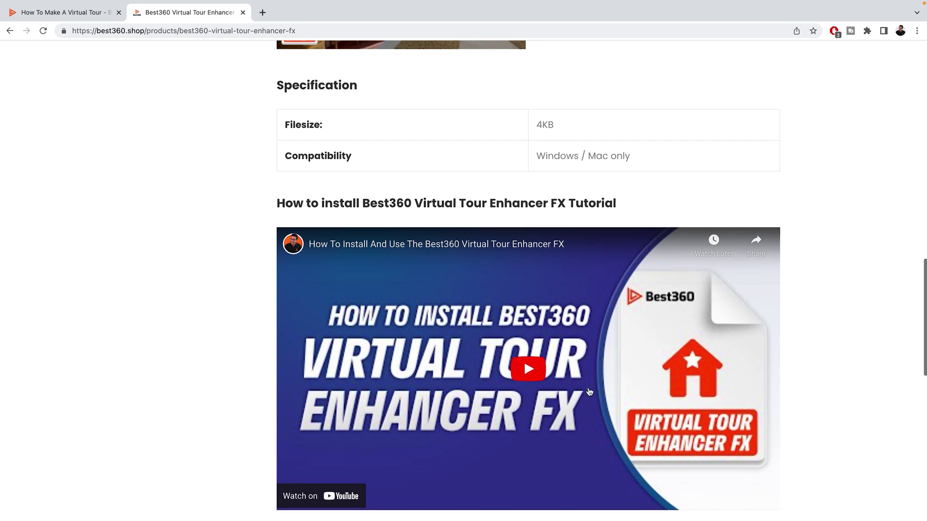
Step: Play the How to install Best360 Virtual Tour Enhancer FX tutorial video further down the product page
{"action": "left_click", "coordinate": [534, 381]}
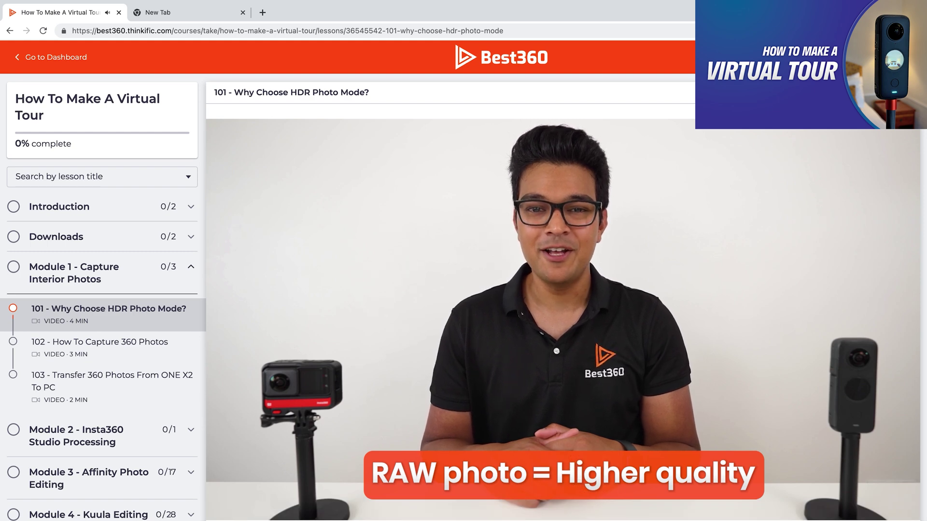
Step: Watch lesson 101 - Why Choose HDR Photo Mode? in the course player
{"action": "mouse_move", "coordinate": [225, 361]}
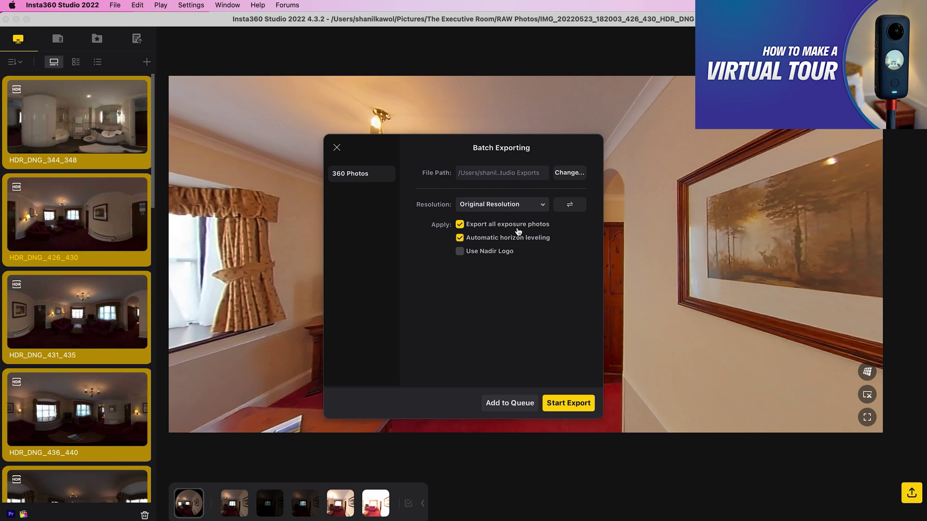
Step: Start the batch export, undo the last brush stroke and apply the Best360 Virtual Tour Enhancer FX
{"action": "left_click", "coordinate": [571, 403]}
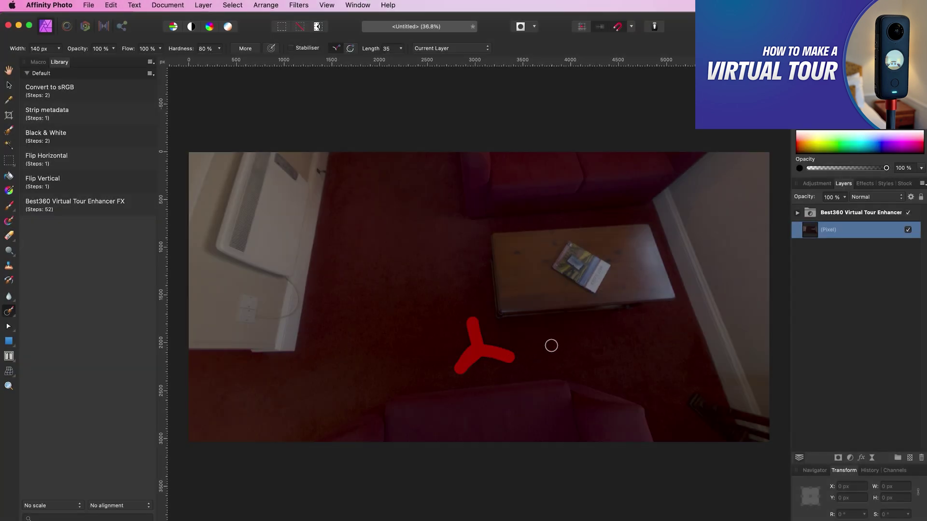
{"action": "key", "text": "super+z"}
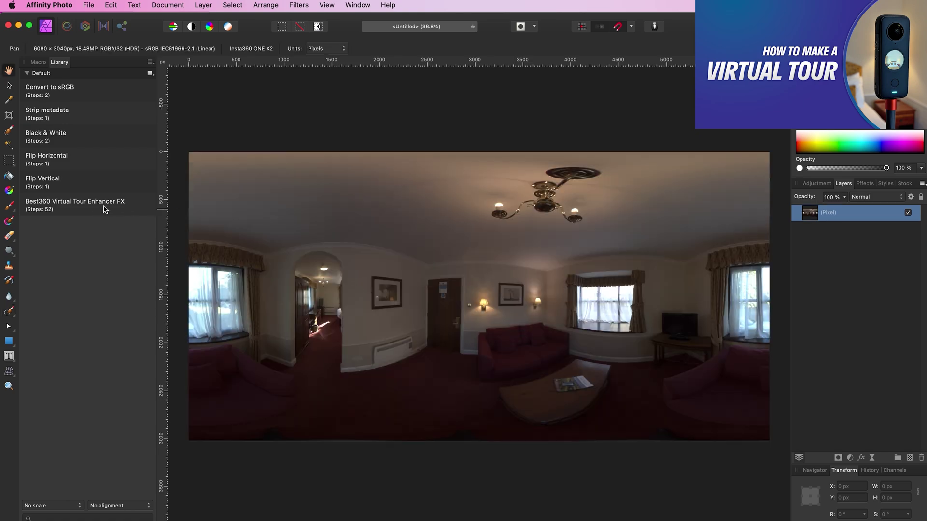
{"action": "left_click", "coordinate": [100, 207]}
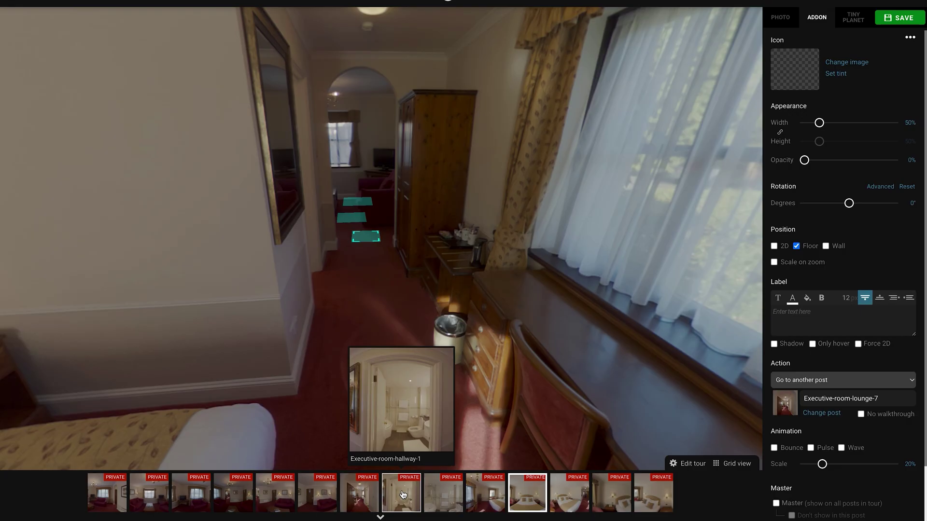
Step: Place floor hotspots linking the bedroom to the Executive-room-hallway-2 post
{"action": "left_click_drag", "start_coordinate": [393, 321], "coordinate": [370, 285]}
{"action": "left_click_drag", "start_coordinate": [443, 492], "coordinate": [369, 372]}
{"action": "left_click_drag", "start_coordinate": [414, 331], "coordinate": [122, 179]}
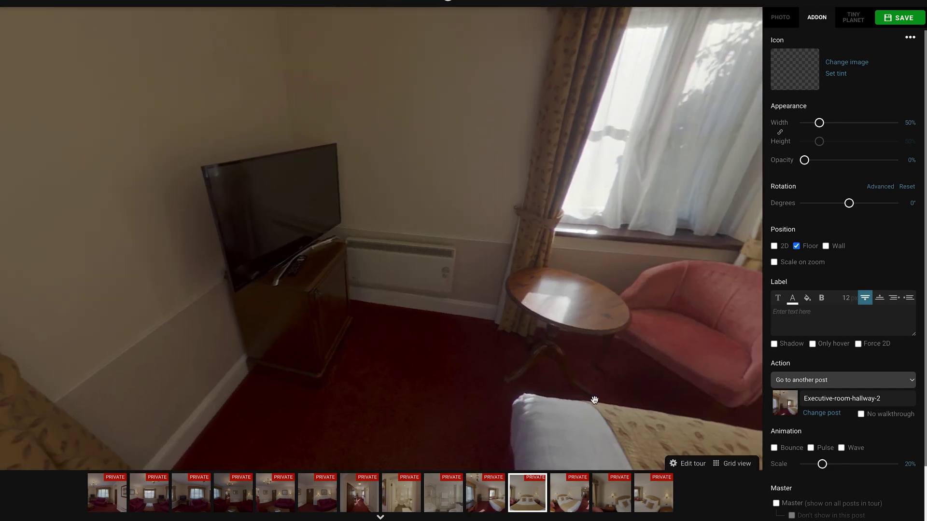